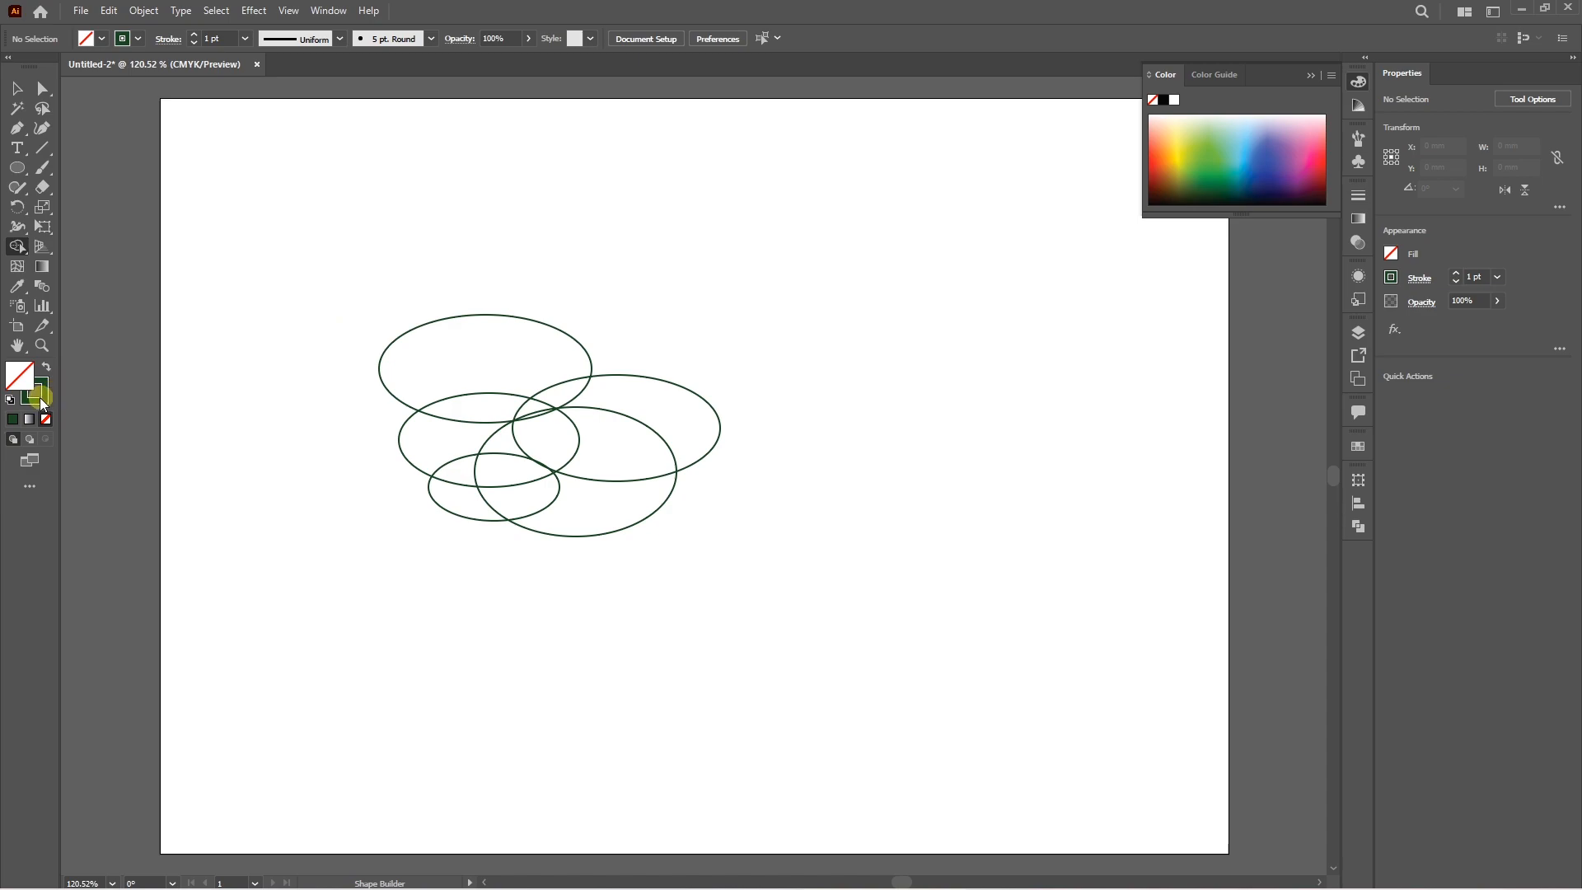
Step: Set a red fill without stroke and use Shape Builder to fill the upper ellipse's main region and the small central overlap
key("shift+x")
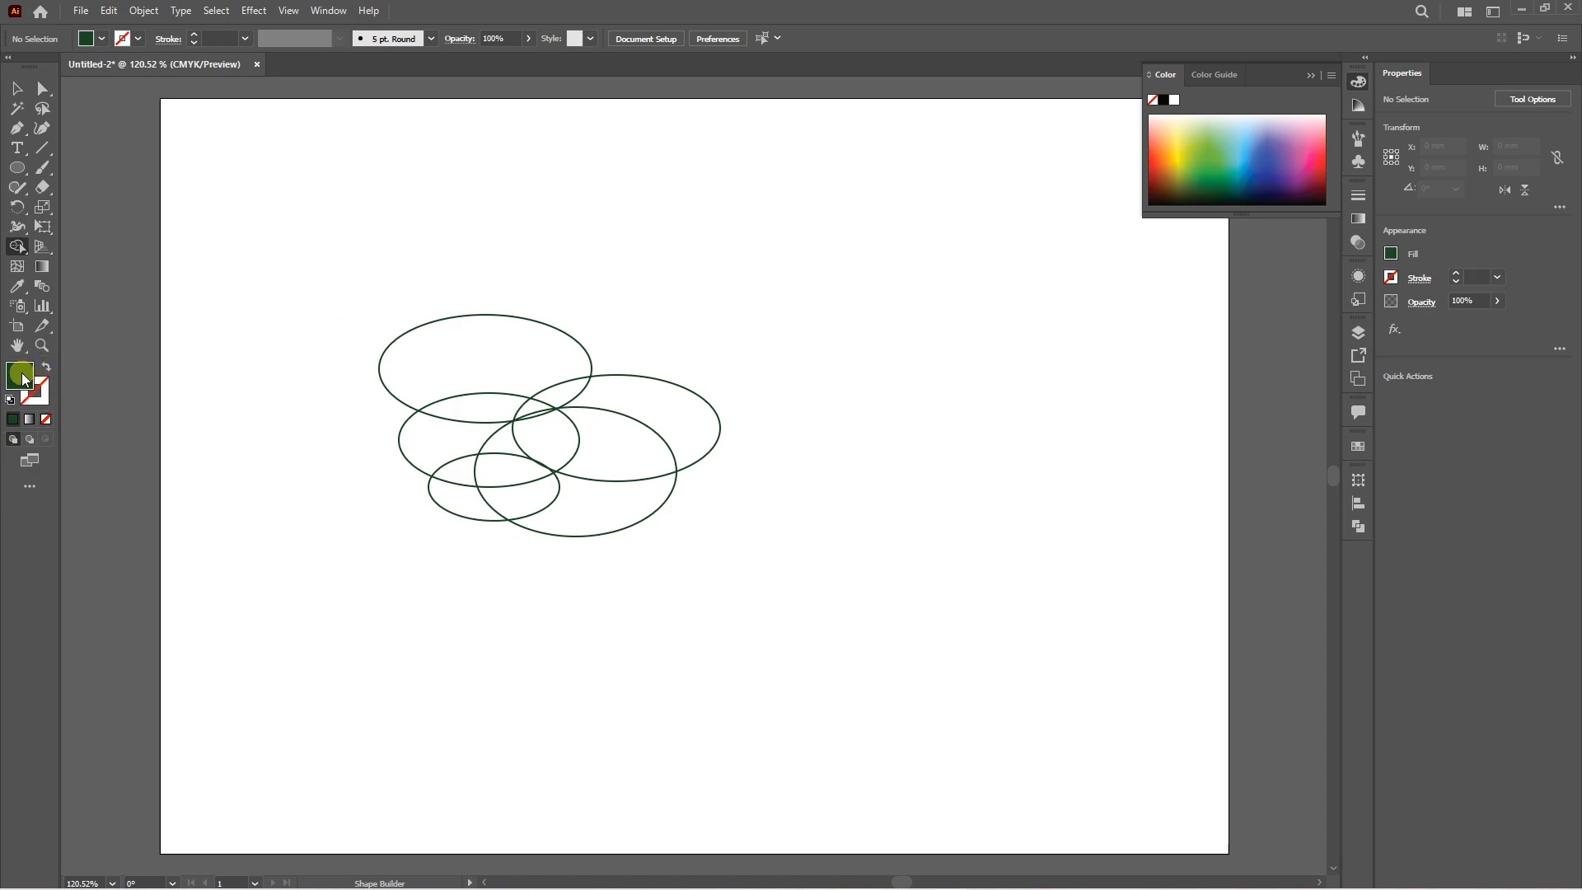
left_click(1151, 153)
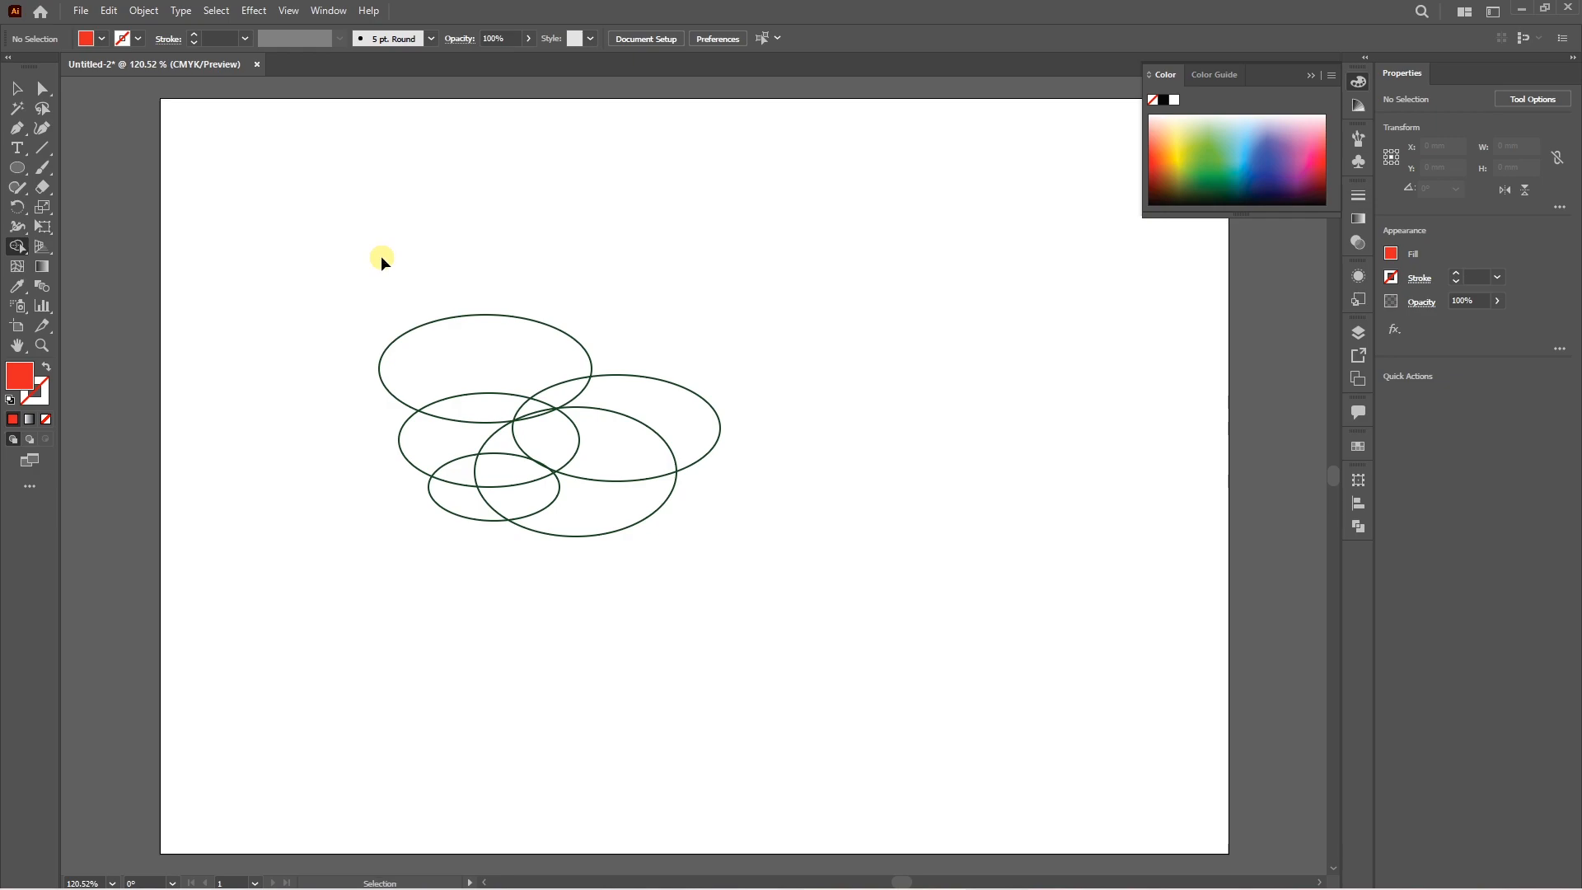
key("ctrl+a")
key("shift+m")
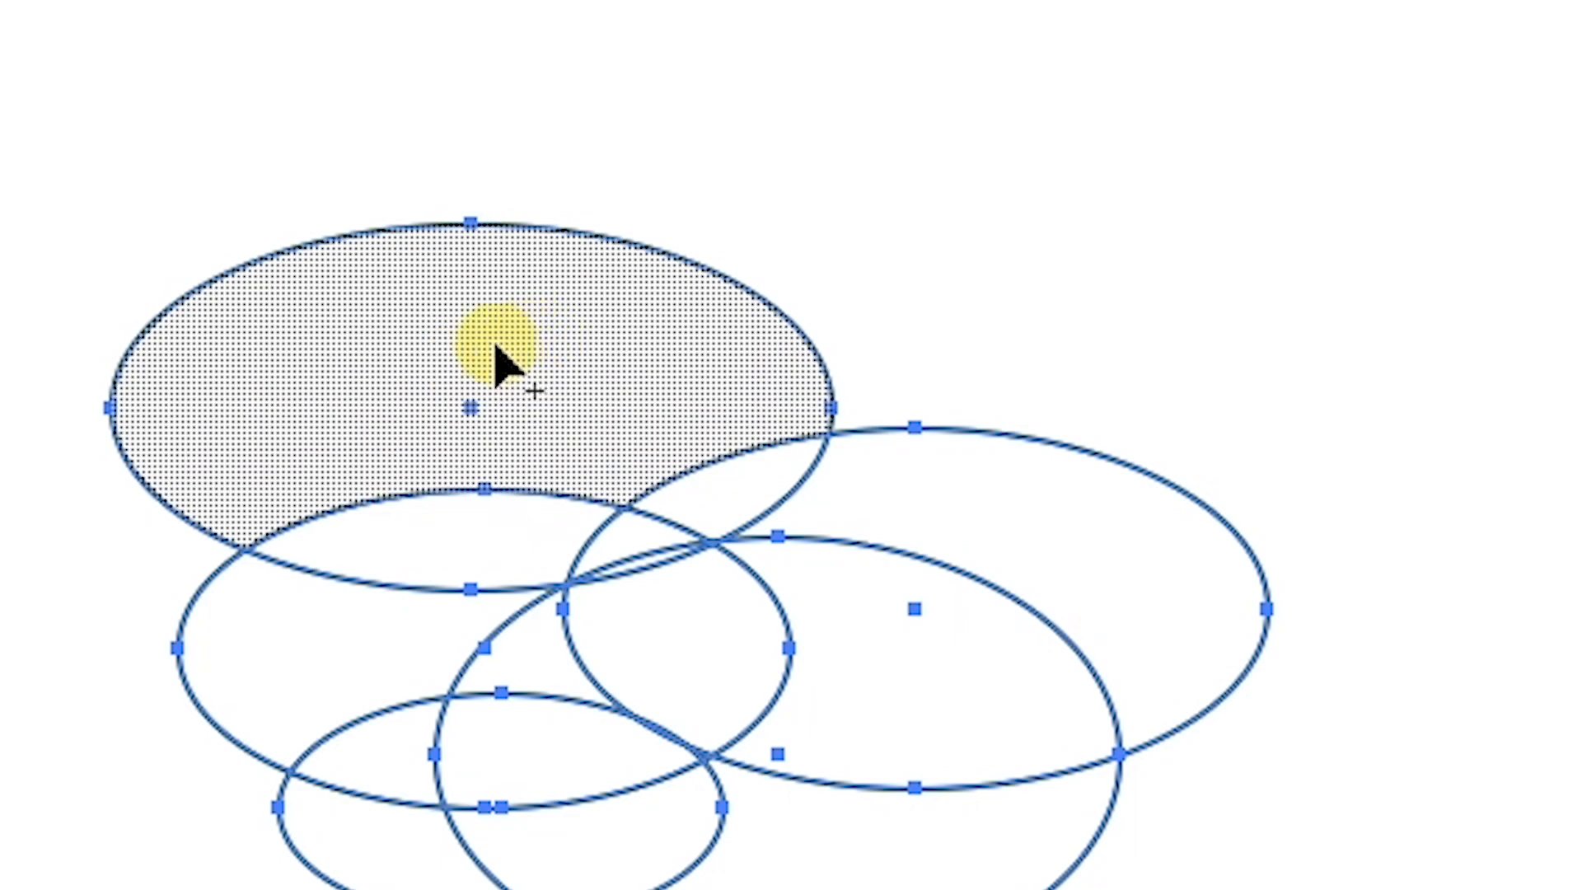
left_click(621, 381)
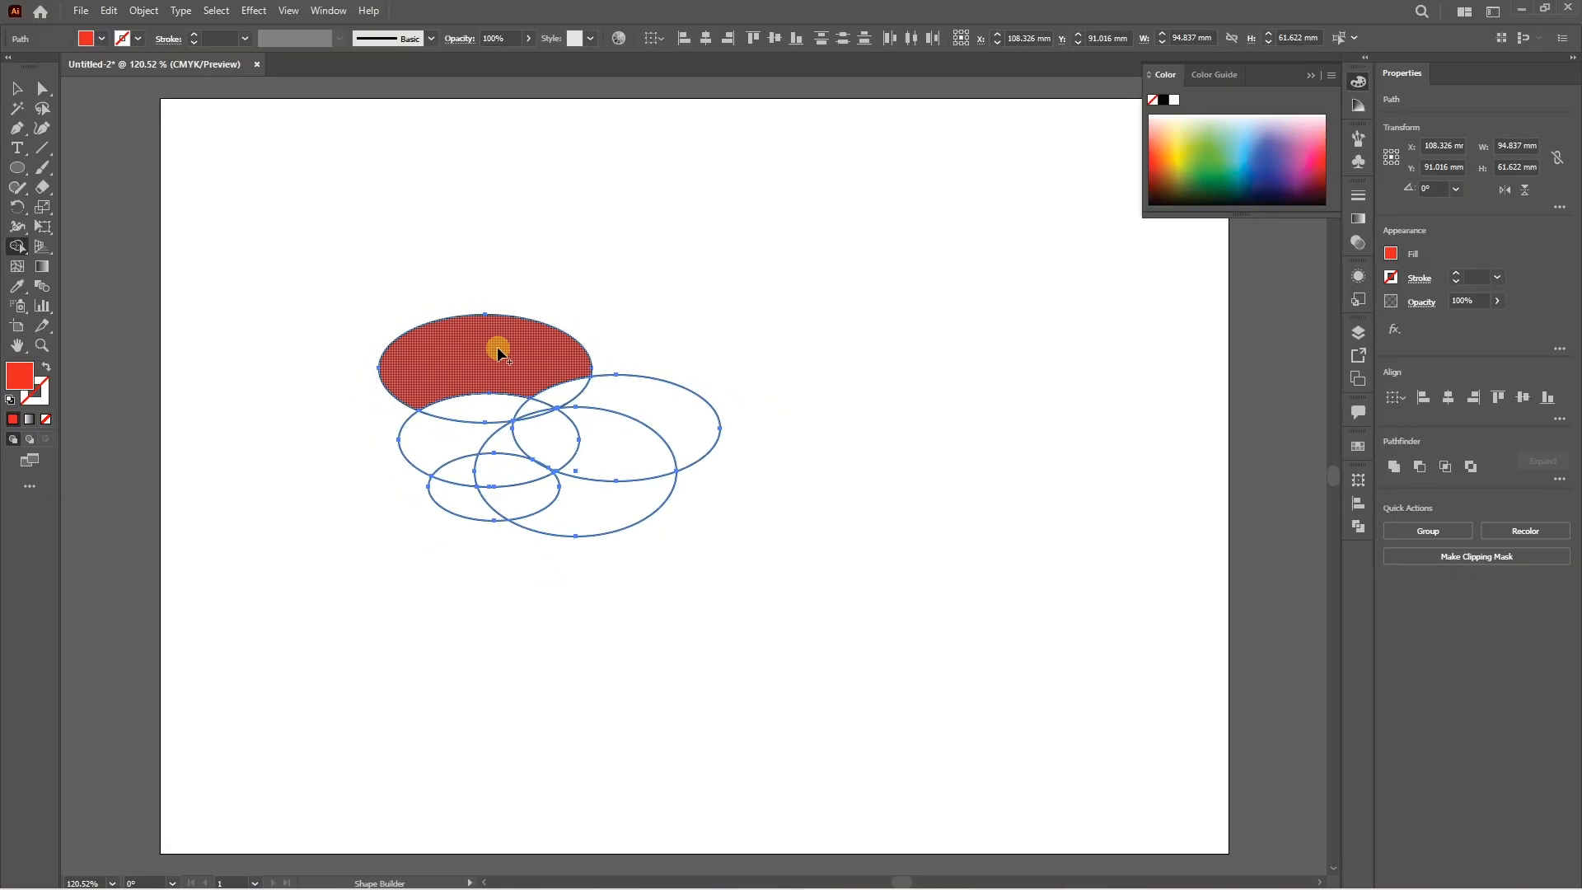
left_click(504, 443)
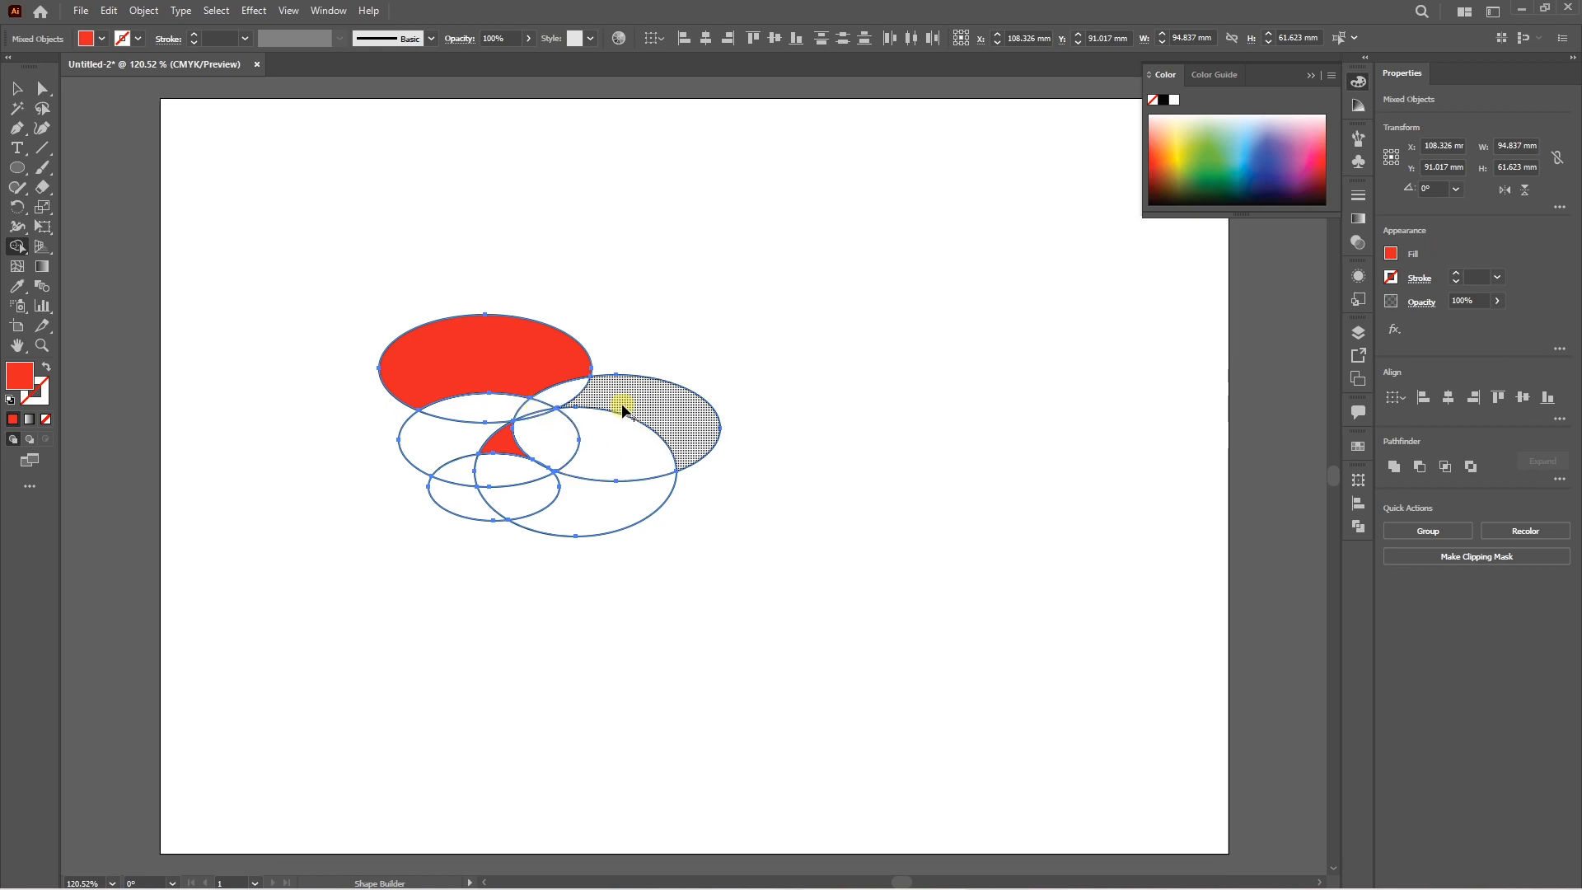
Step: Choose a dark purple fill, fill the right ellipse's outer region with it, and merge the regions crossing the lower overlapping ellipses
left_click(1305, 186)
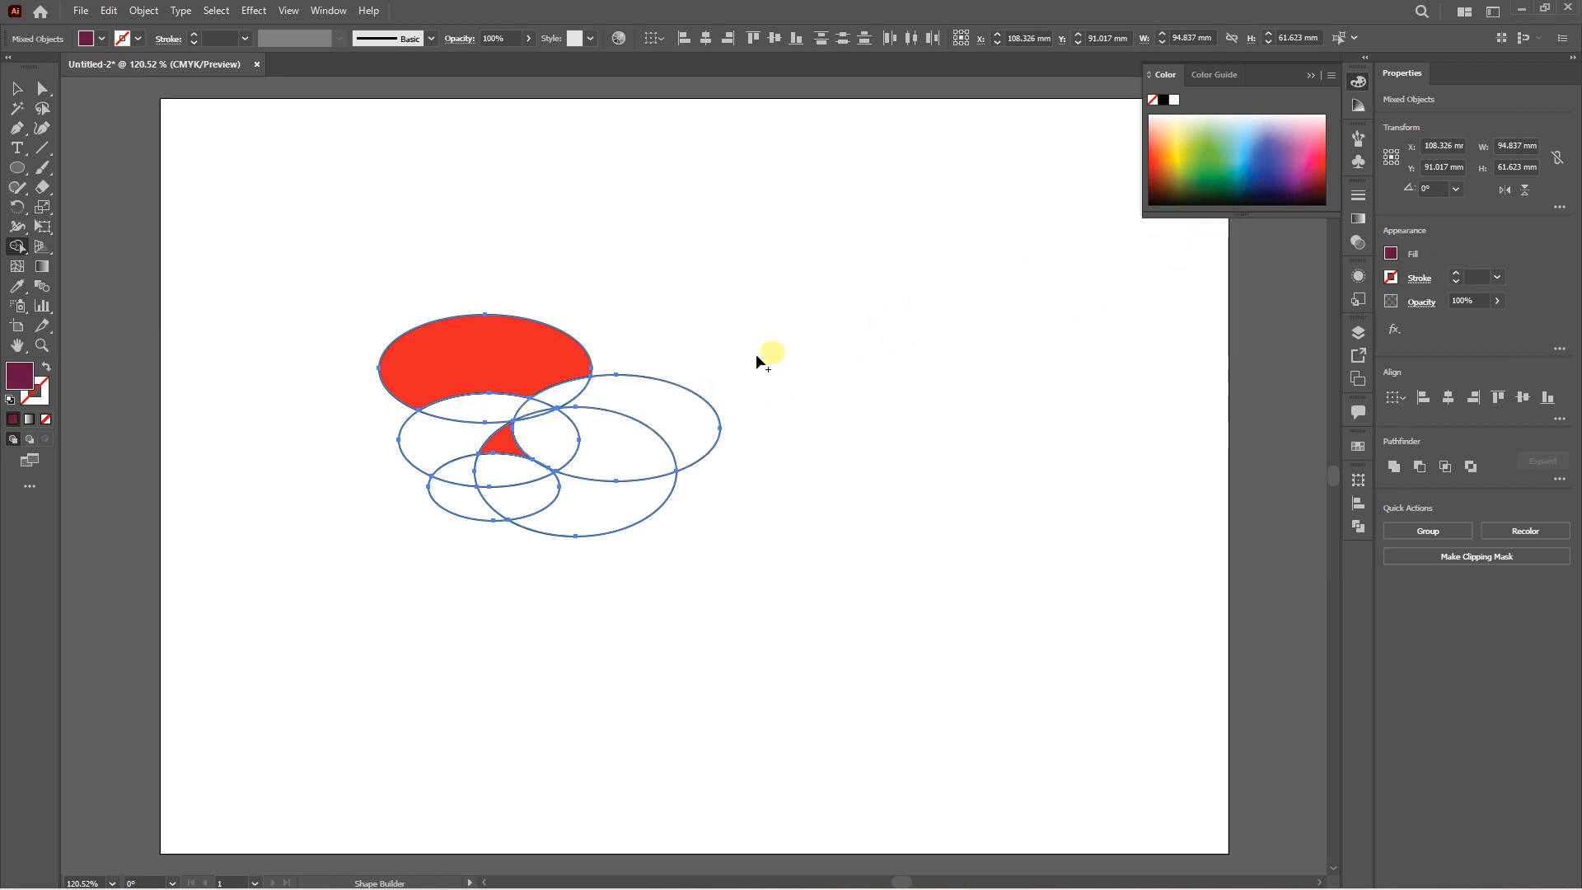
left_click(651, 408)
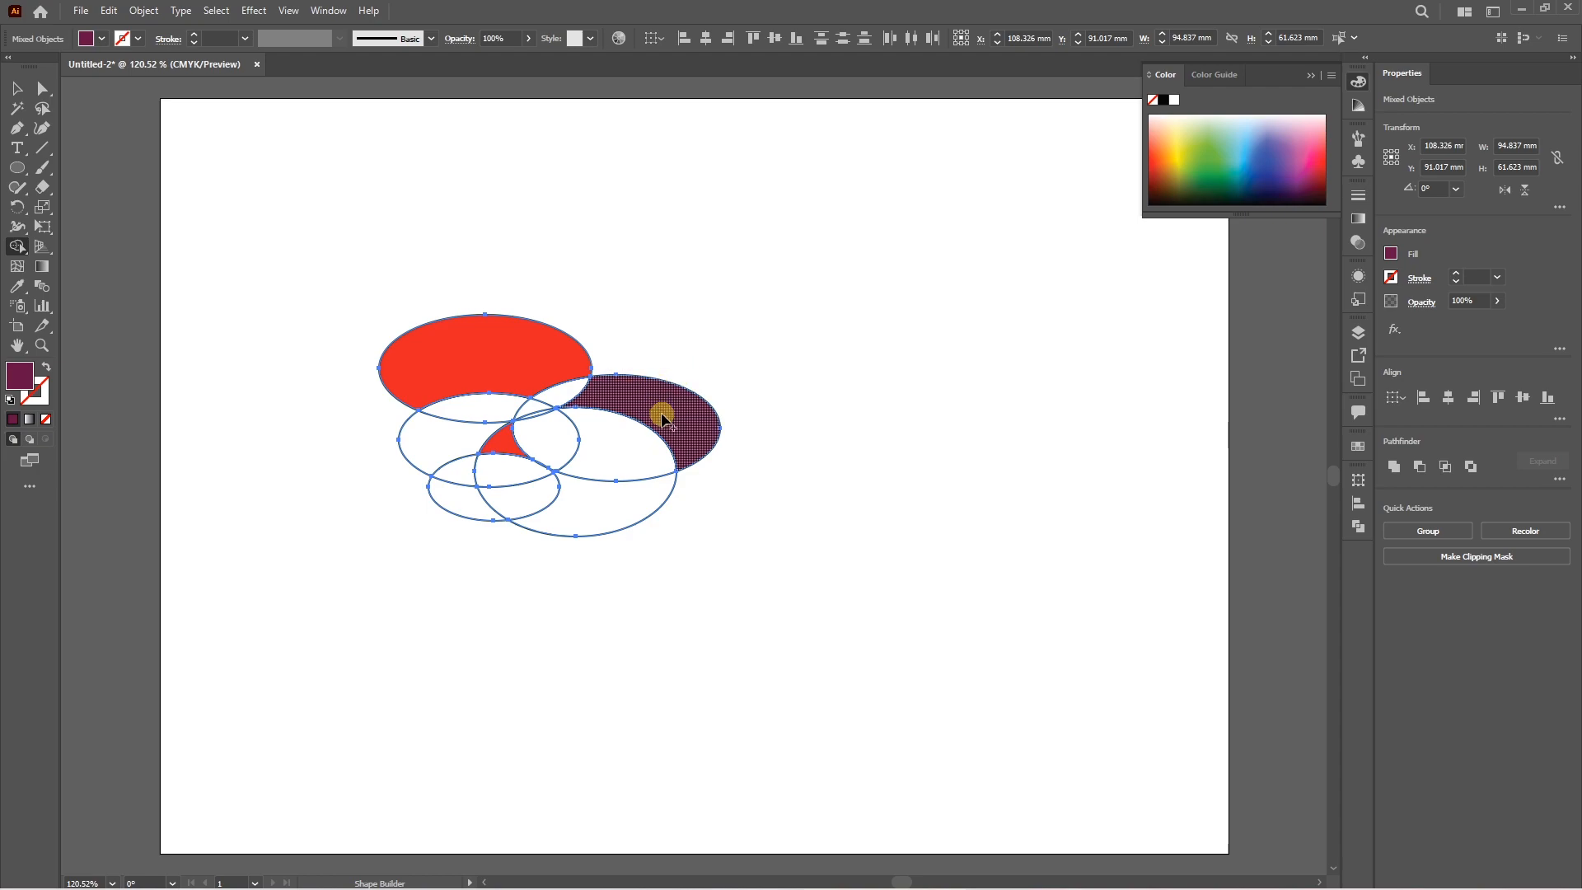
mouse_move(648, 436)
left_mouse_down()
mouse_move(596, 499)
mouse_move(545, 499)
mouse_move(522, 467)
mouse_move(555, 390)
mouse_move(517, 381)
mouse_move(458, 450)
mouse_move(473, 479)
left_mouse_up()
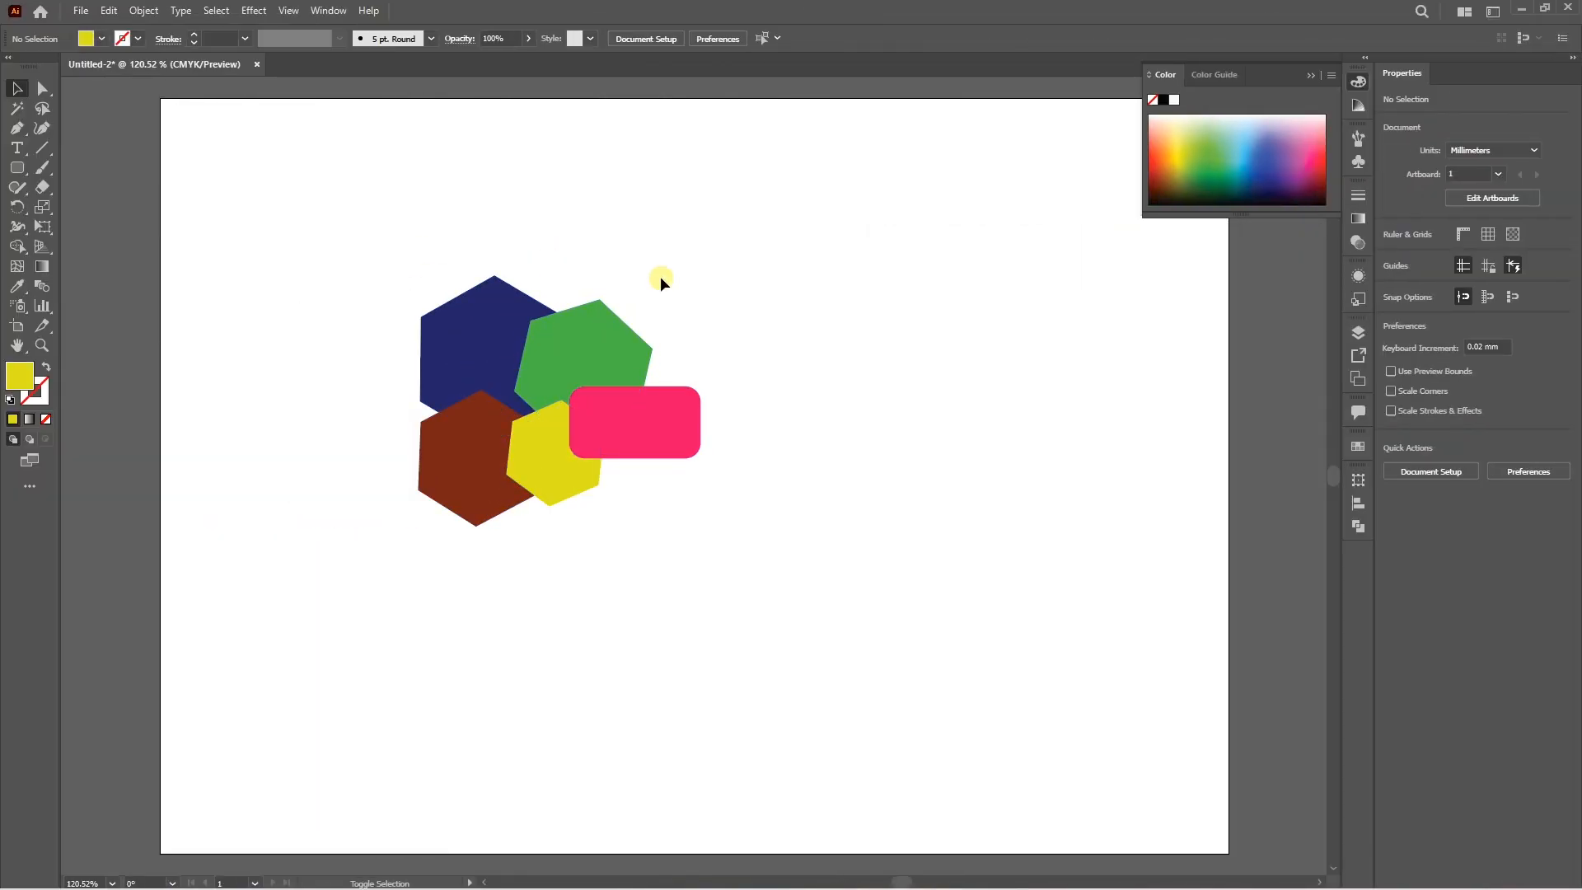
Step: Select all the coloured shapes and remove the overlap between the blue and brown hexagons with Shape Builder
key("shift+m")
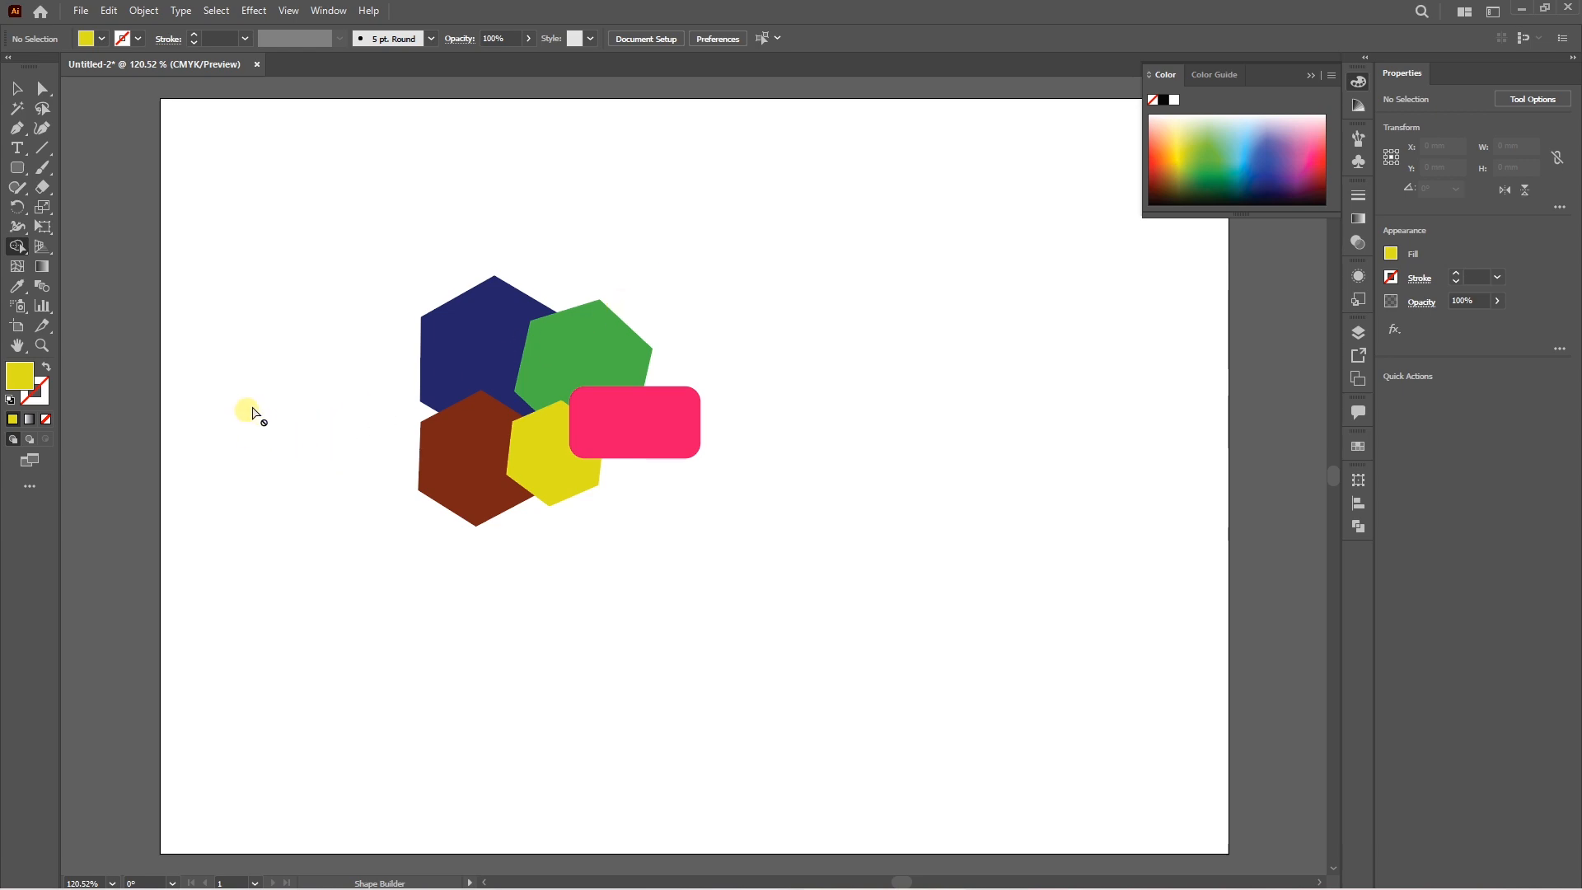
key("ctrl+a")
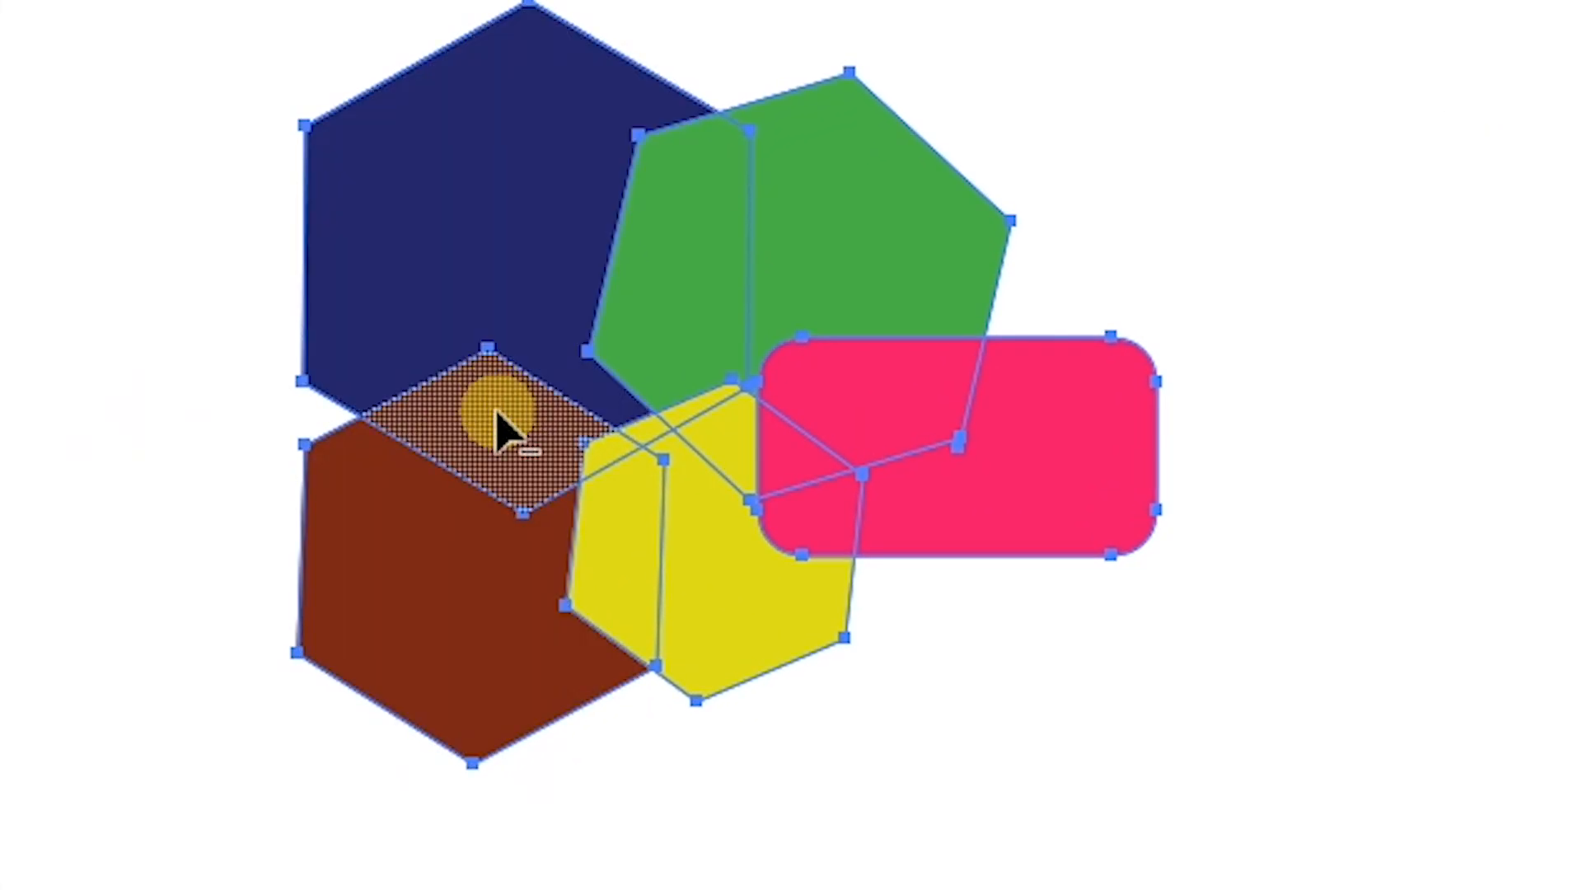
left_click(516, 436, "alt")
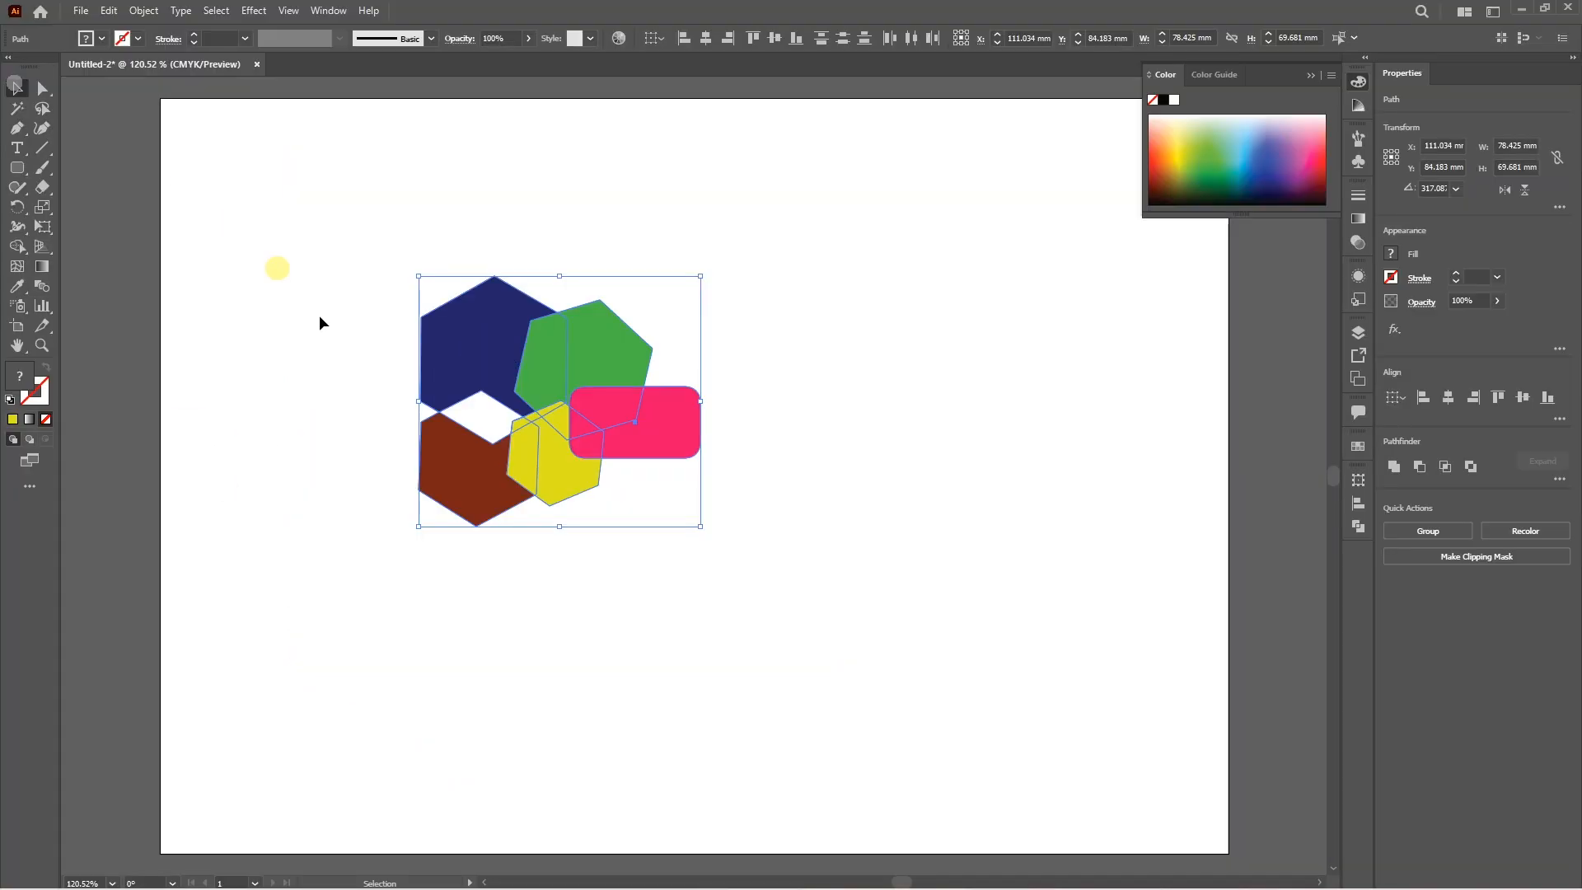
Step: Move the brown and blue hexagons away from the other shapes to check the cut-out
left_click_drag(450, 445, 385, 481)
left_click_drag(480, 455, 349, 519)
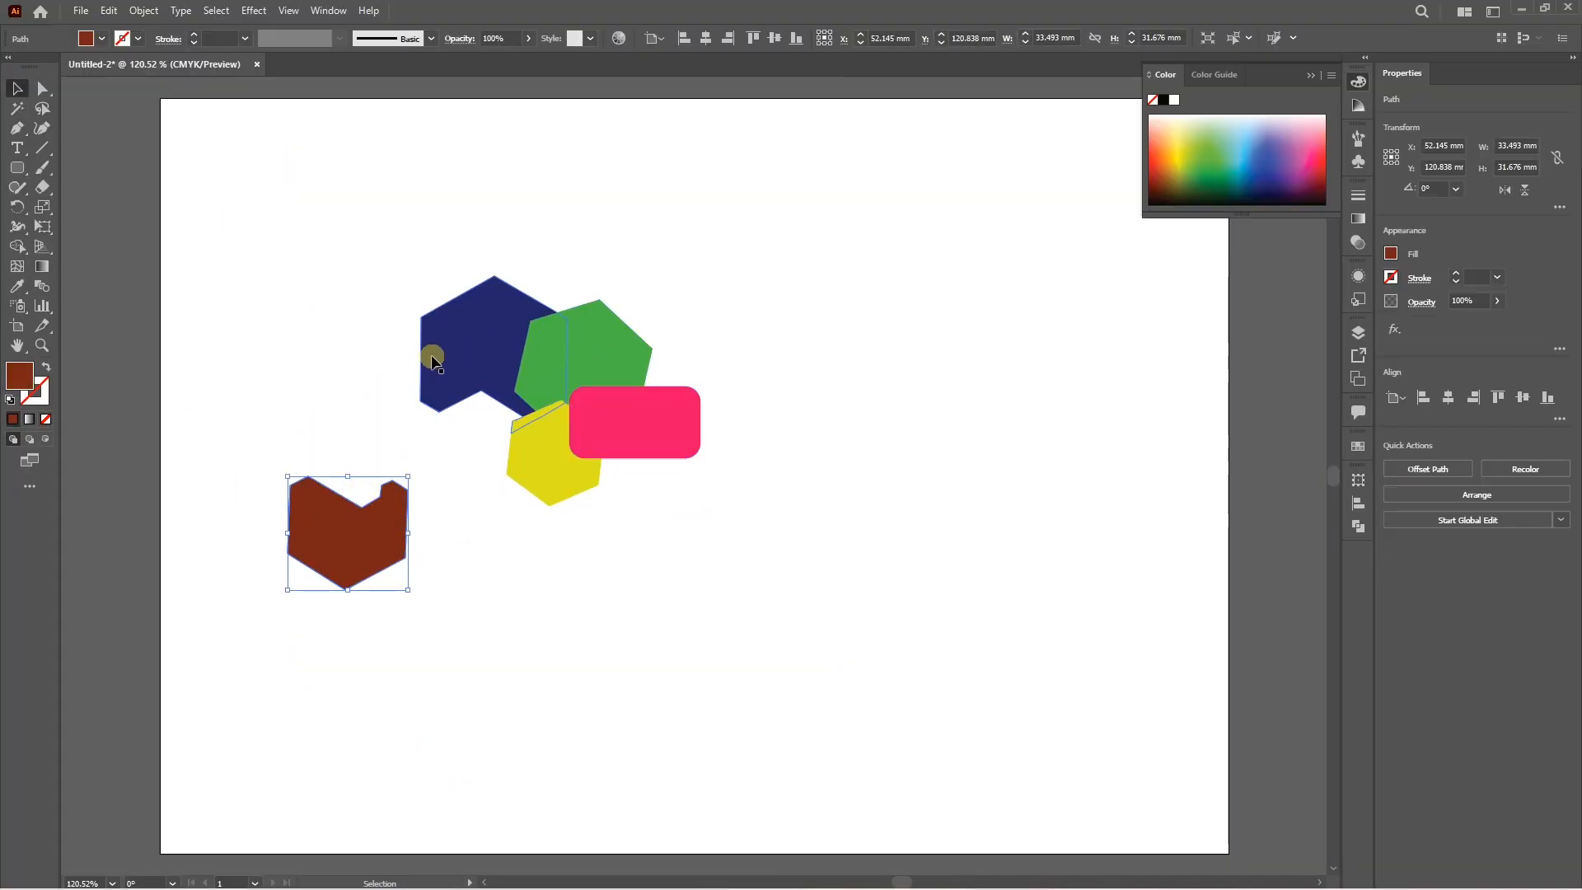
left_click_drag(433, 360, 371, 311)
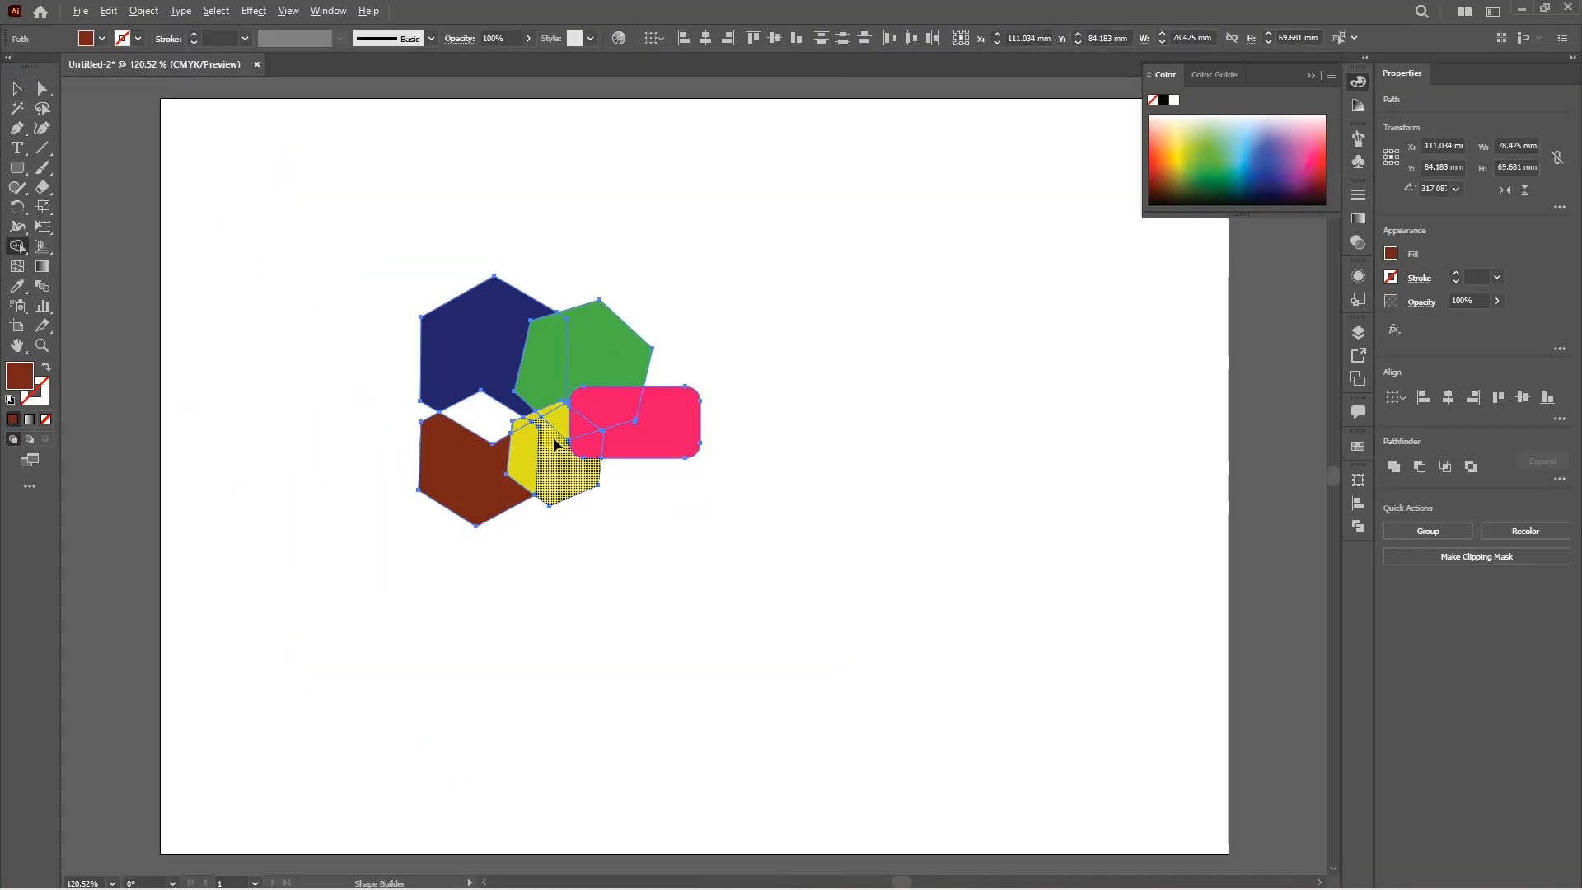
Step: Remove the overlap regions at the upper part of the yellow hexagon with Shape Builder
left_click(560, 425, "alt")
left_click(536, 414, "alt")
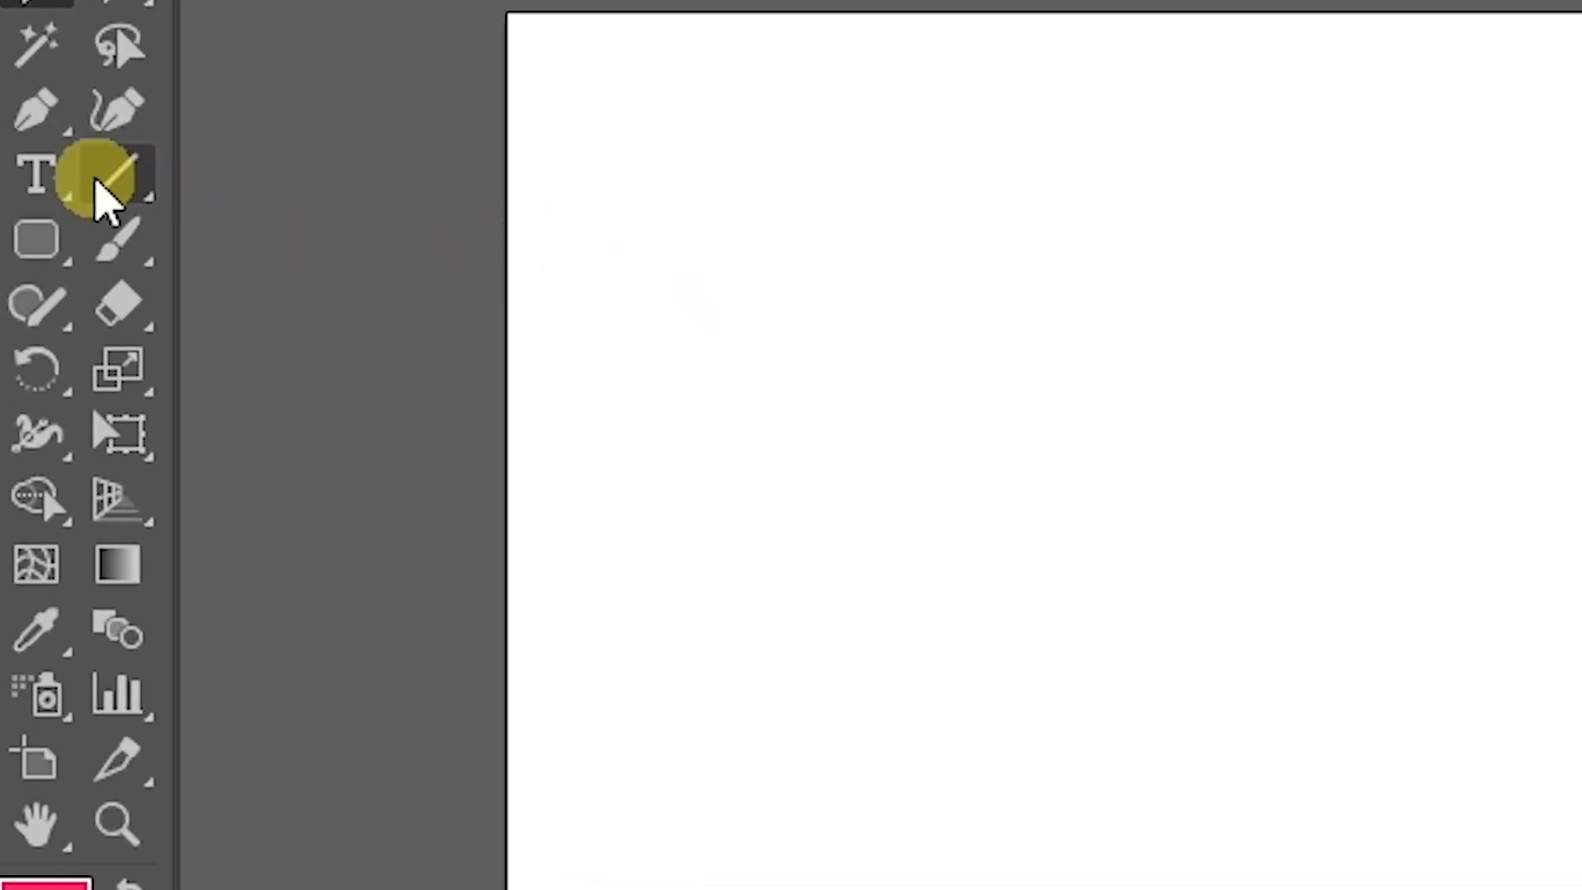
Step: Draw a vertical 210 mm line near the artboard's left edge and give it a black 1 pt stroke
left_click(97, 180)
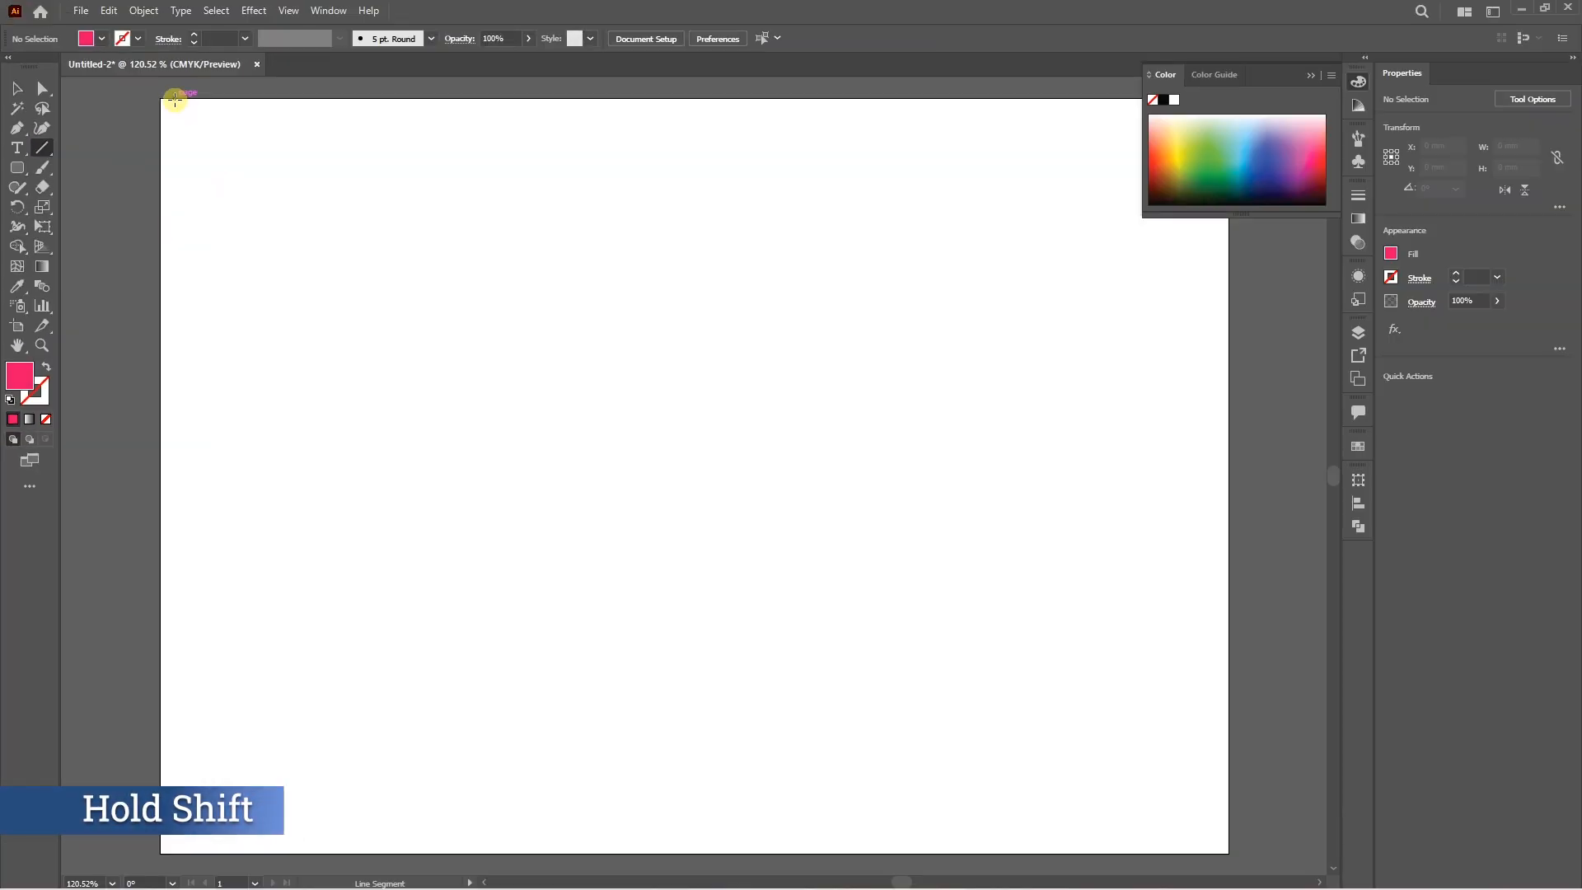
left_click_drag(559, 27, 566, 85)
left_click_drag(178, 121, 221, 850)
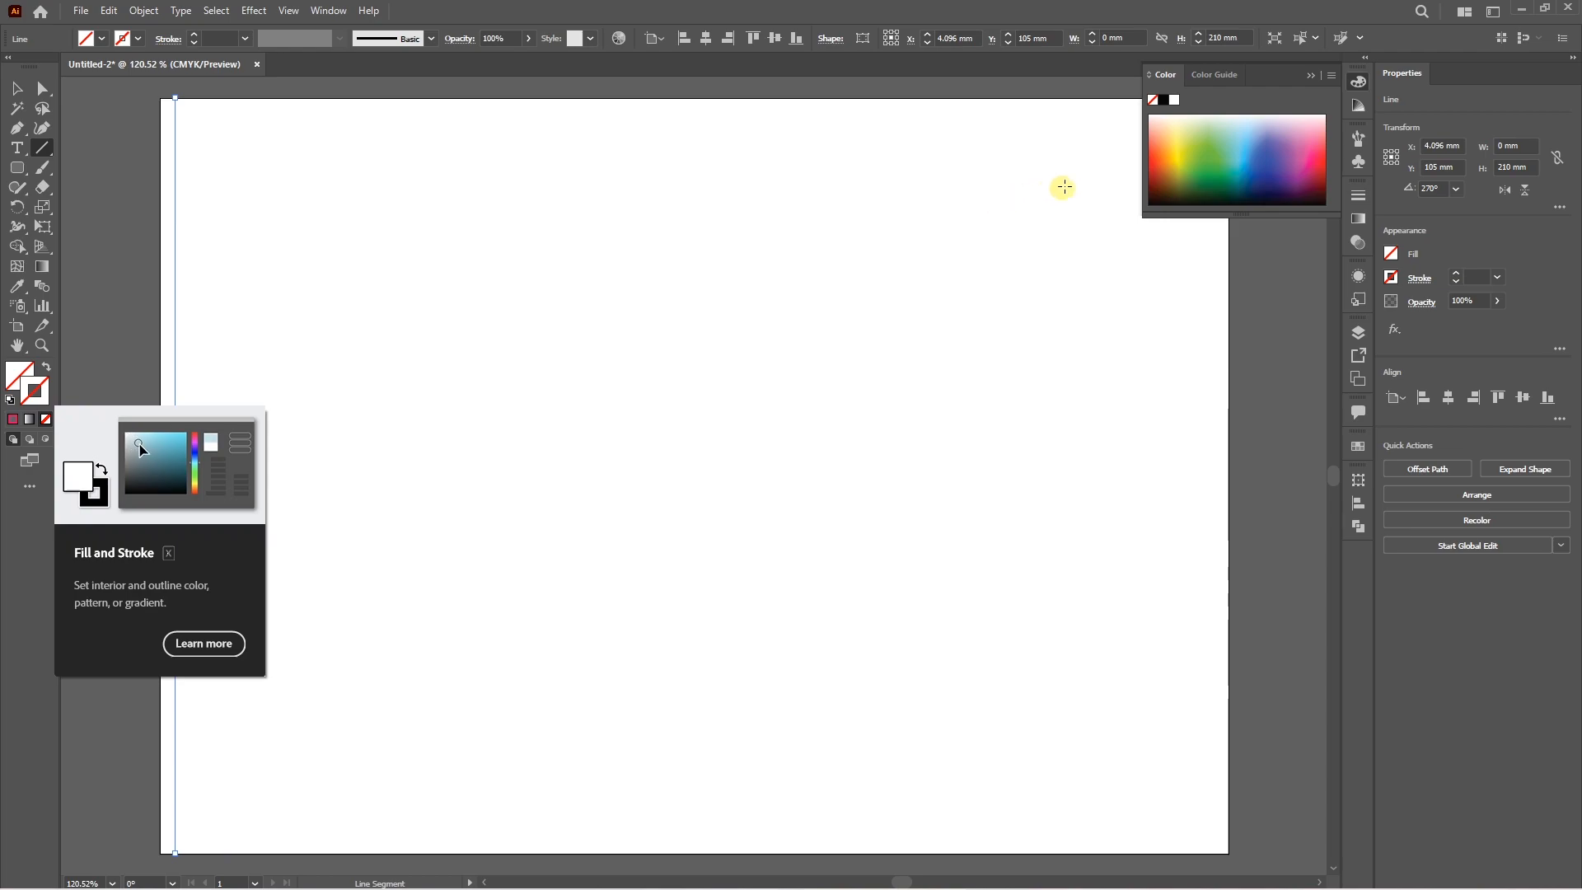
left_click(1153, 203)
key("v")
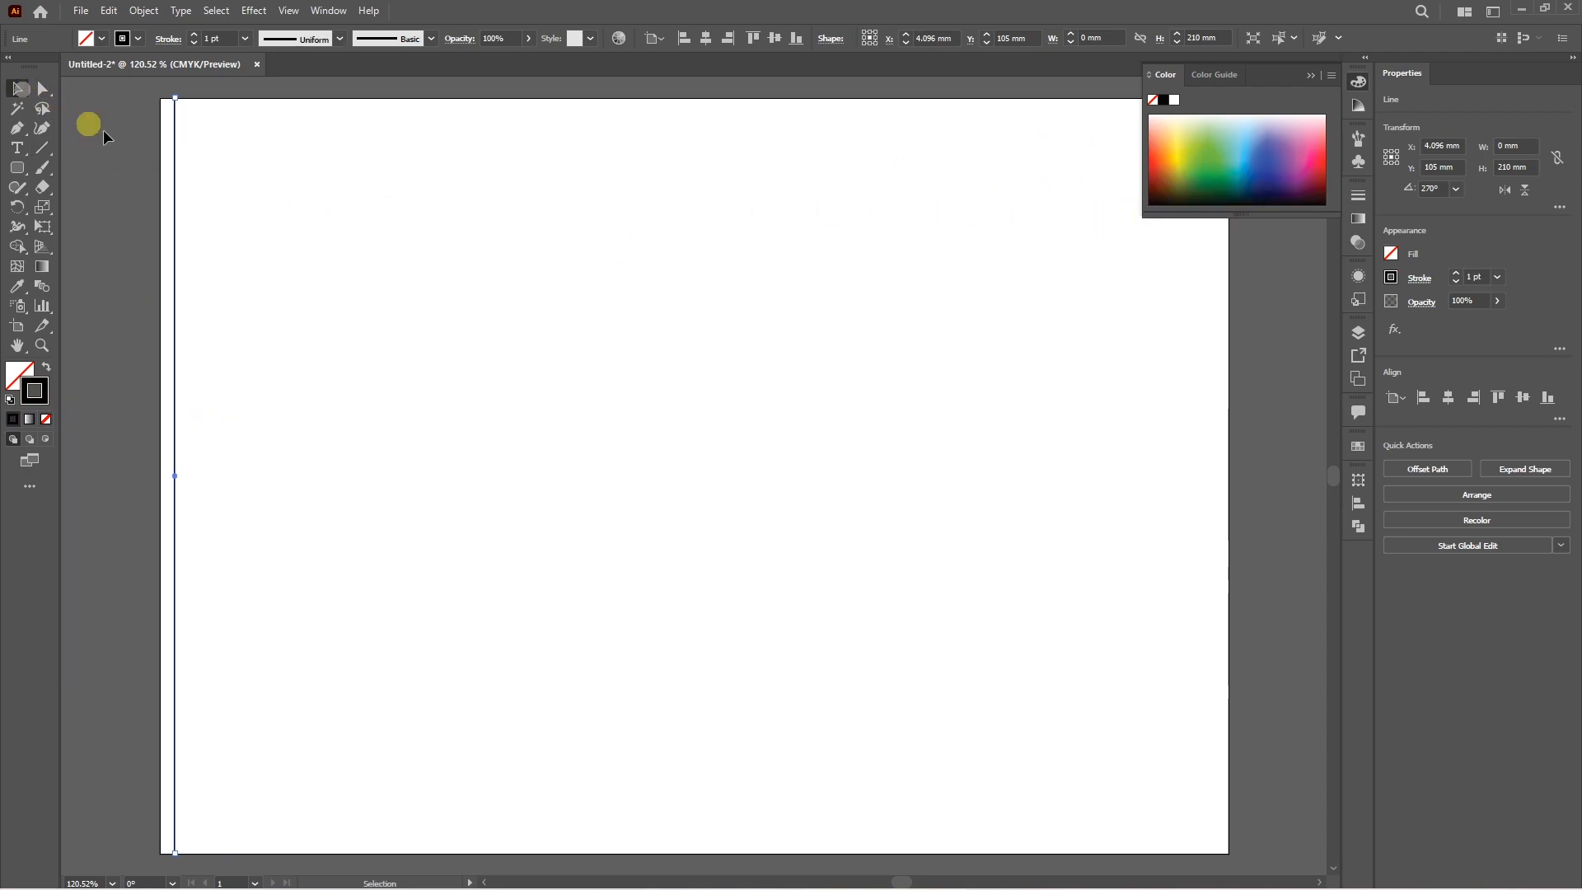
key("ctrl+shift+a")
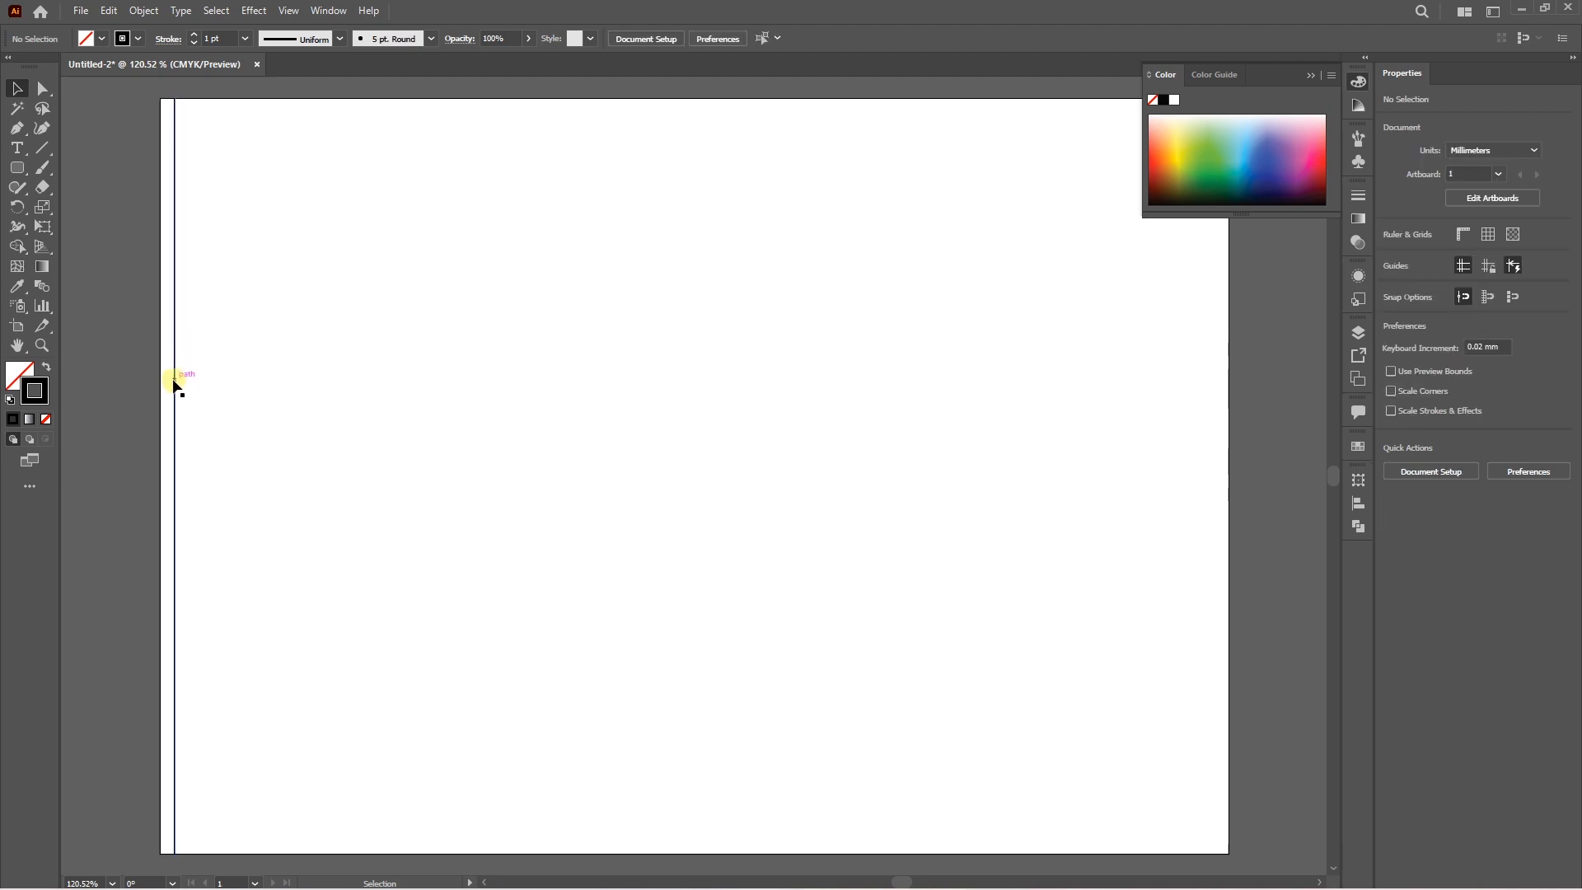
Step: Duplicate the vertical line about 4 mm to its right and repeat the duplication across the whole artboard width
left_click(175, 383)
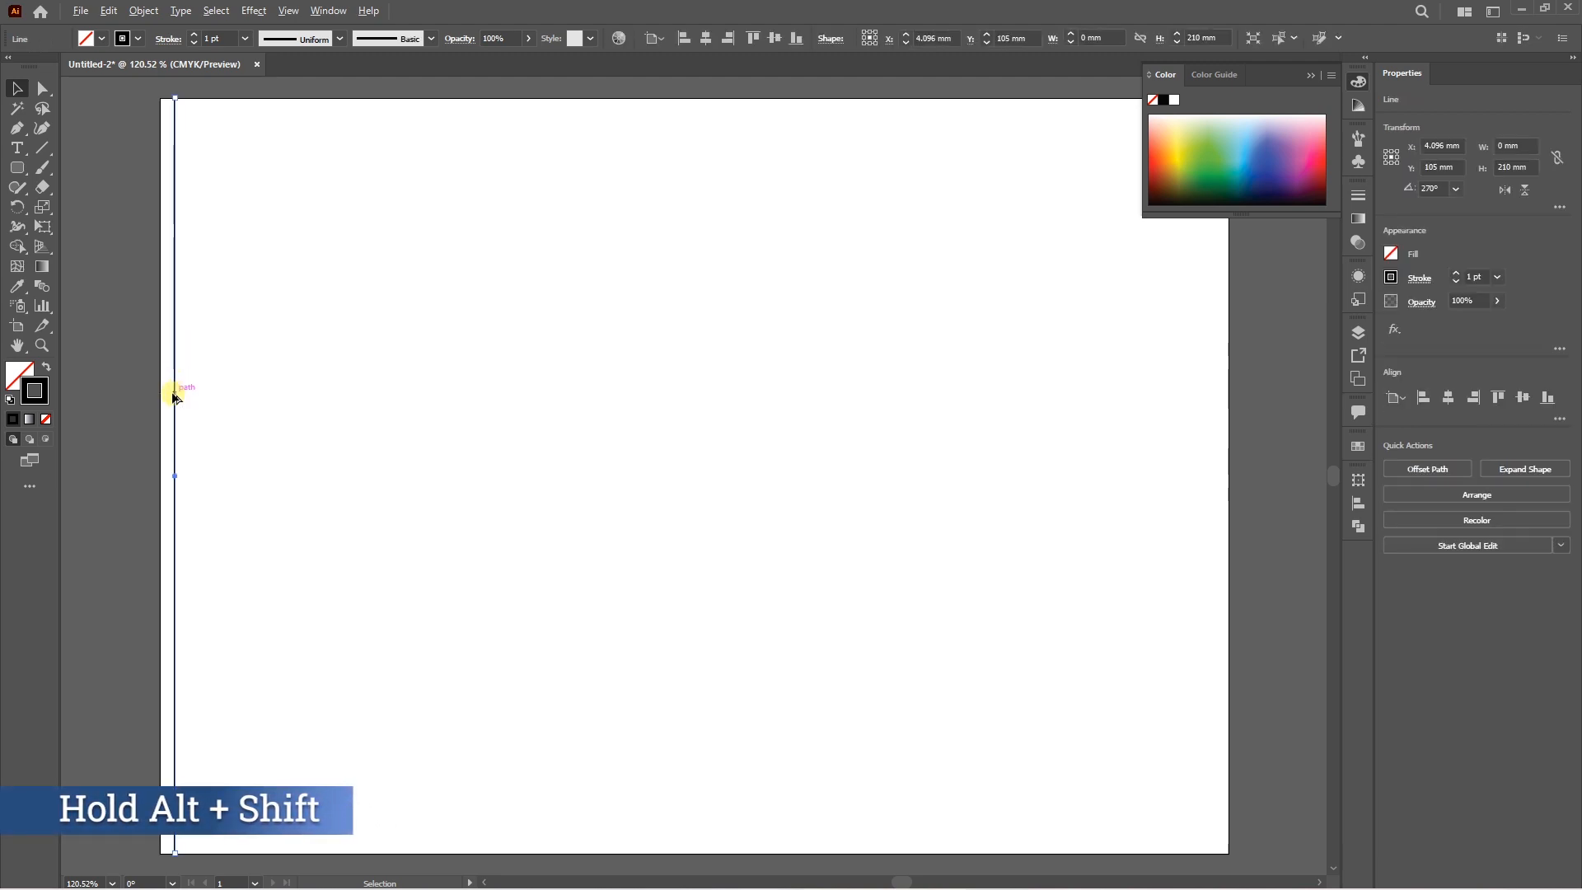
left_click_drag(171, 393, 191, 407)
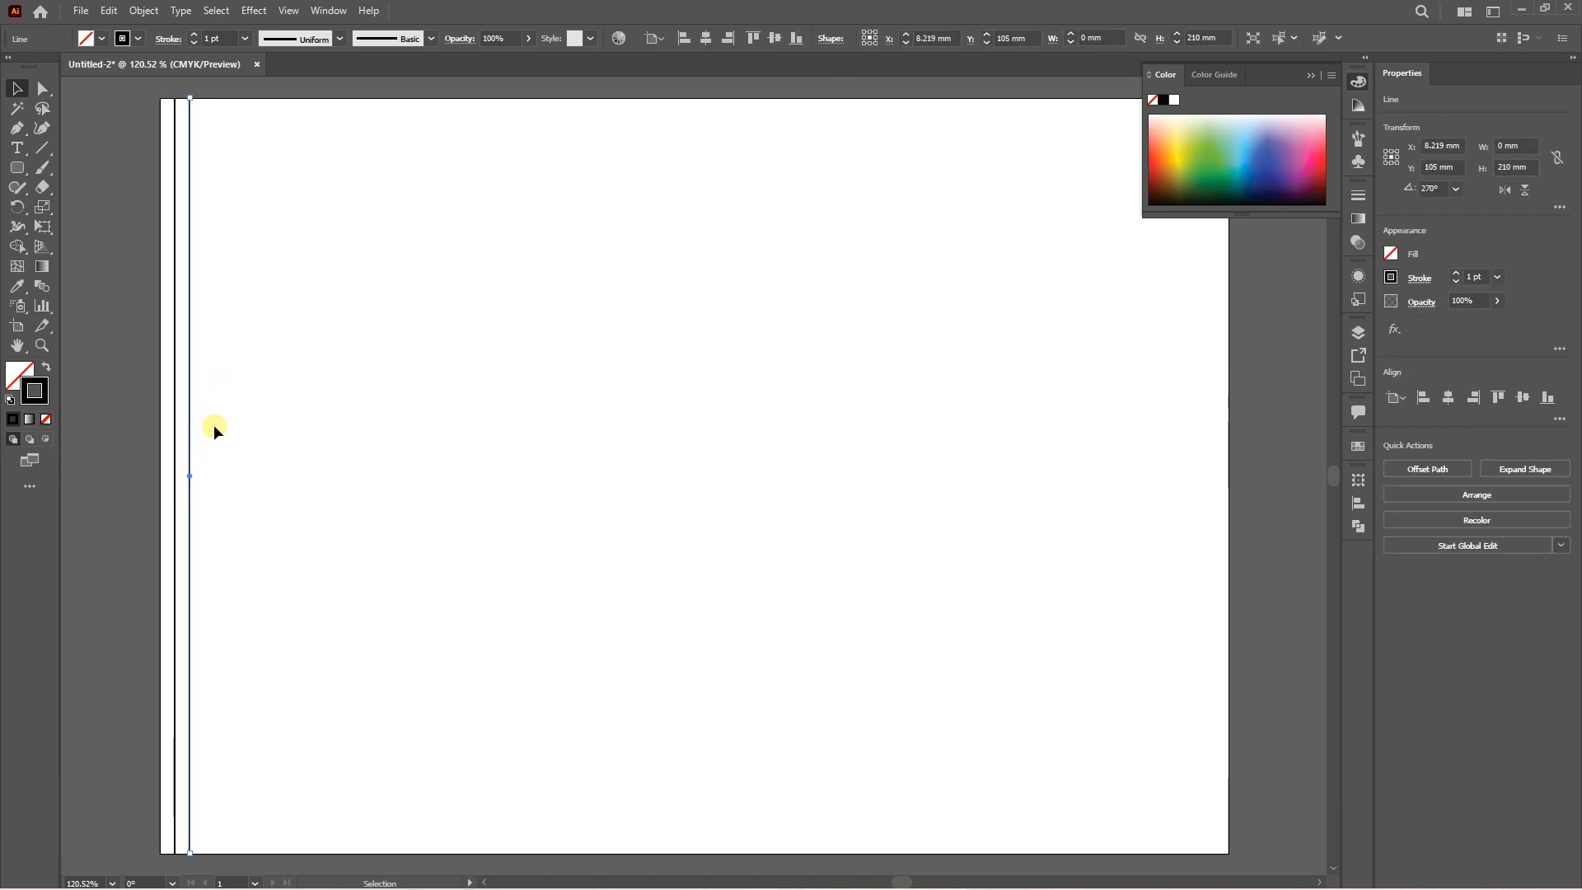
key("ctrl+d")
key("ctrl+d")
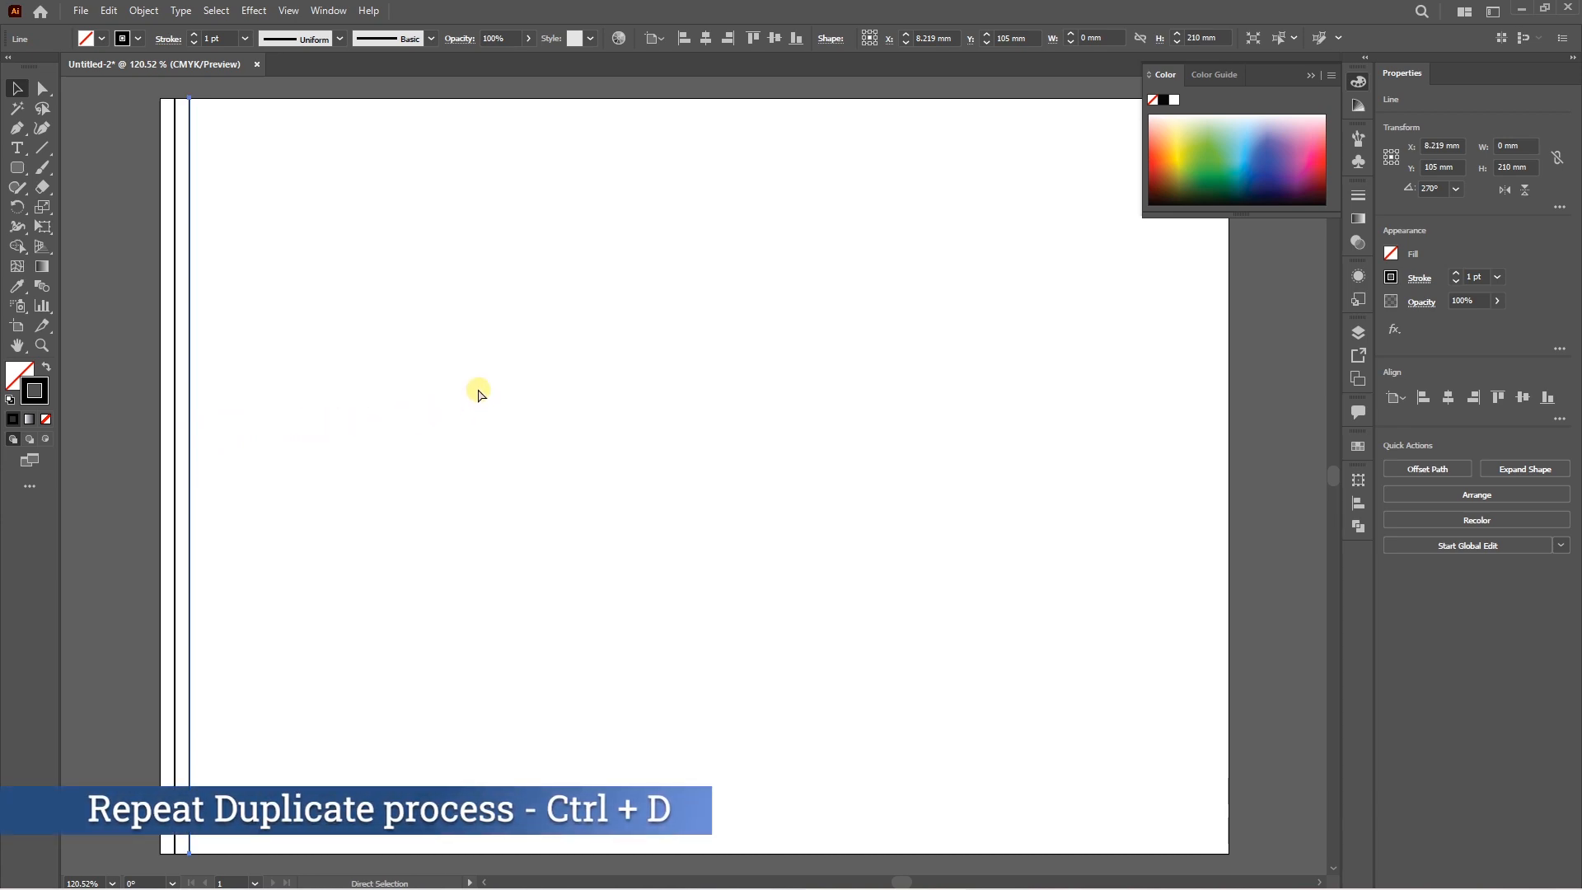
key("ctrl+d")
key("ctrl+d")
key("ctrl+d")
key("ctrl+d")
key("ctrl+d")
key("ctrl+d")
key("ctrl+d")
key("ctrl+d")
key("ctrl+d")
key("ctrl+d")
key("ctrl+d")
key("ctrl+d")
key("ctrl+d")
key("ctrl+d")
key("ctrl+d")
key("ctrl+d")
key("ctrl+d")
key("ctrl+d")
key("ctrl+d")
key("ctrl+d")
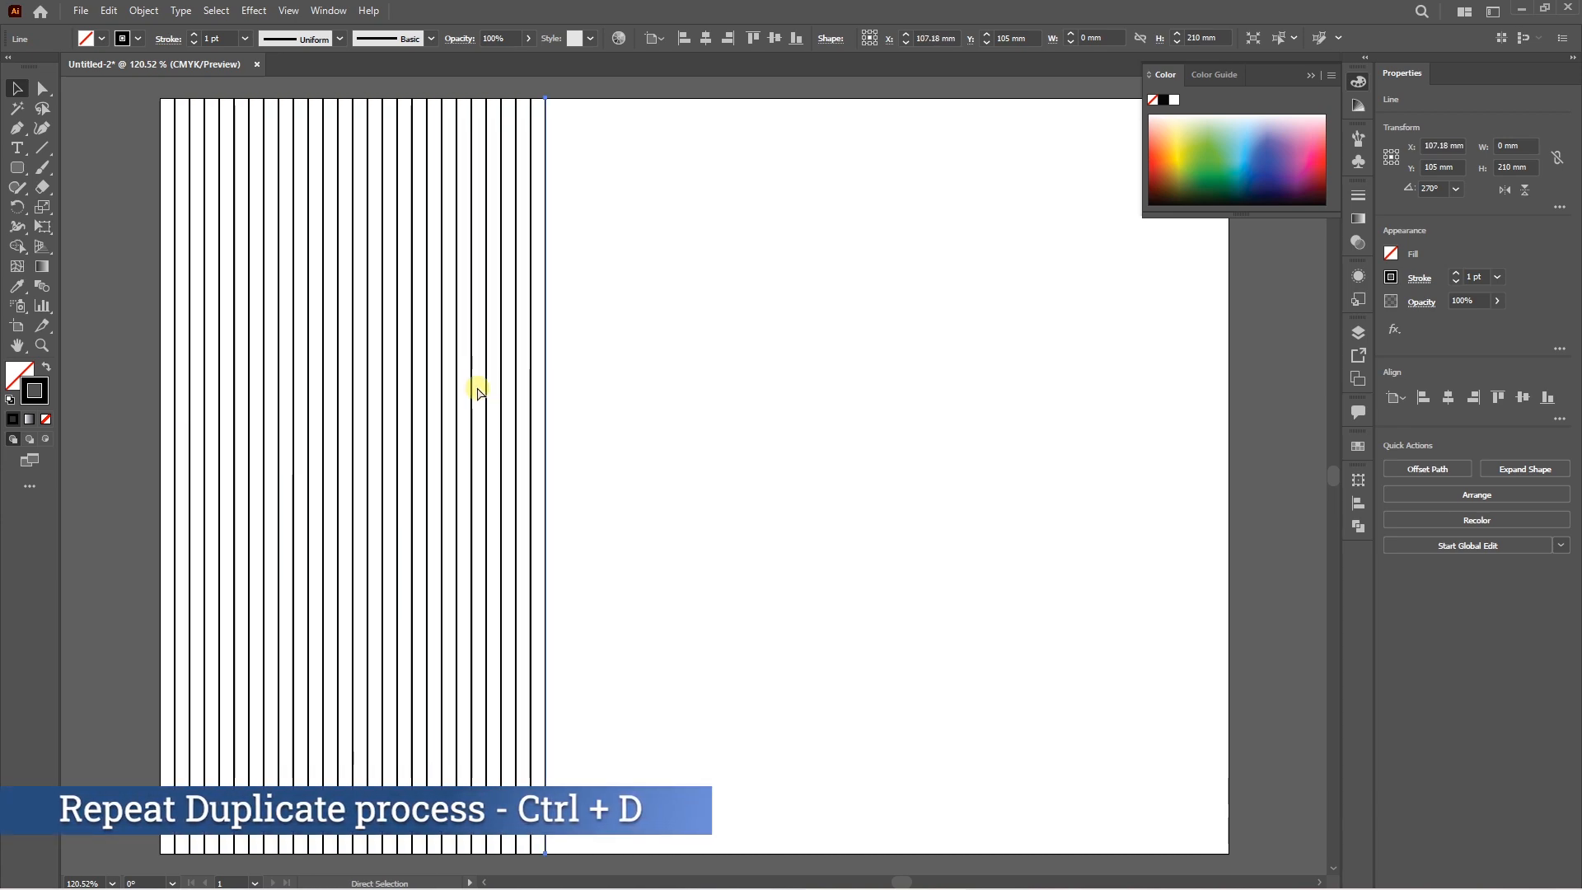
key("ctrl+d")
key("ctrl+d")
key("ctrl+d")
key("ctrl+d")
key("ctrl+d")
key("ctrl+d")
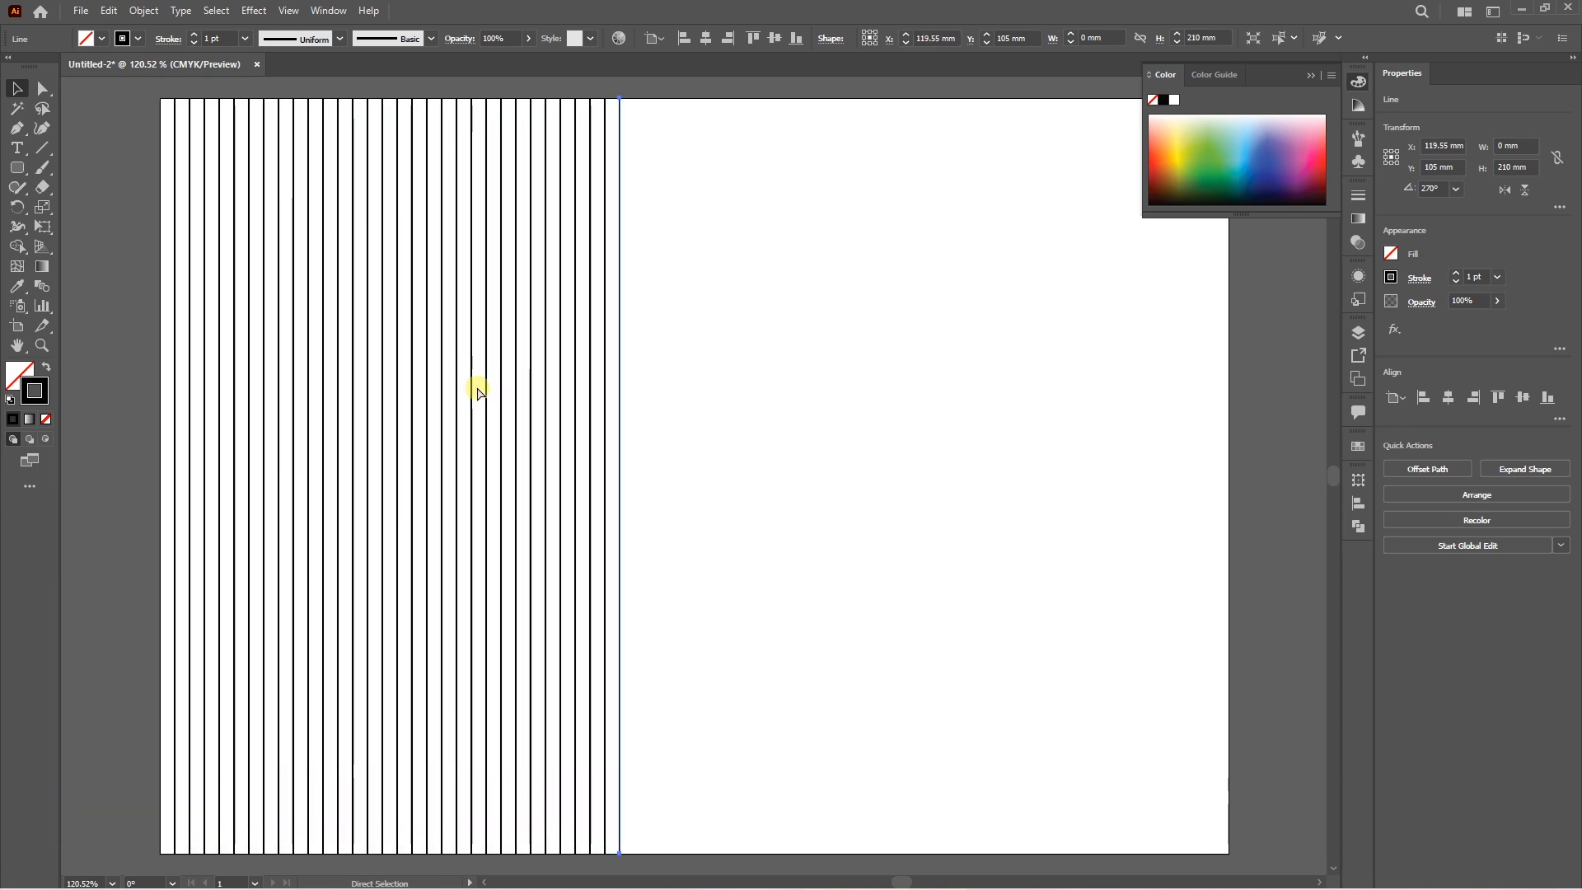
key("ctrl+d")
key("ctrl+d")
key("ctrl+d")
key("ctrl+d")
key("ctrl+d")
key("ctrl+d")
key("ctrl+d")
key("ctrl+d")
key("ctrl+d")
key("ctrl+d")
key("ctrl+d")
key("ctrl+d")
key("ctrl+d")
key("ctrl+d")
key("ctrl+d")
key("ctrl+d")
key("ctrl+d")
key("ctrl+d")
key("ctrl+d")
key("ctrl+d")
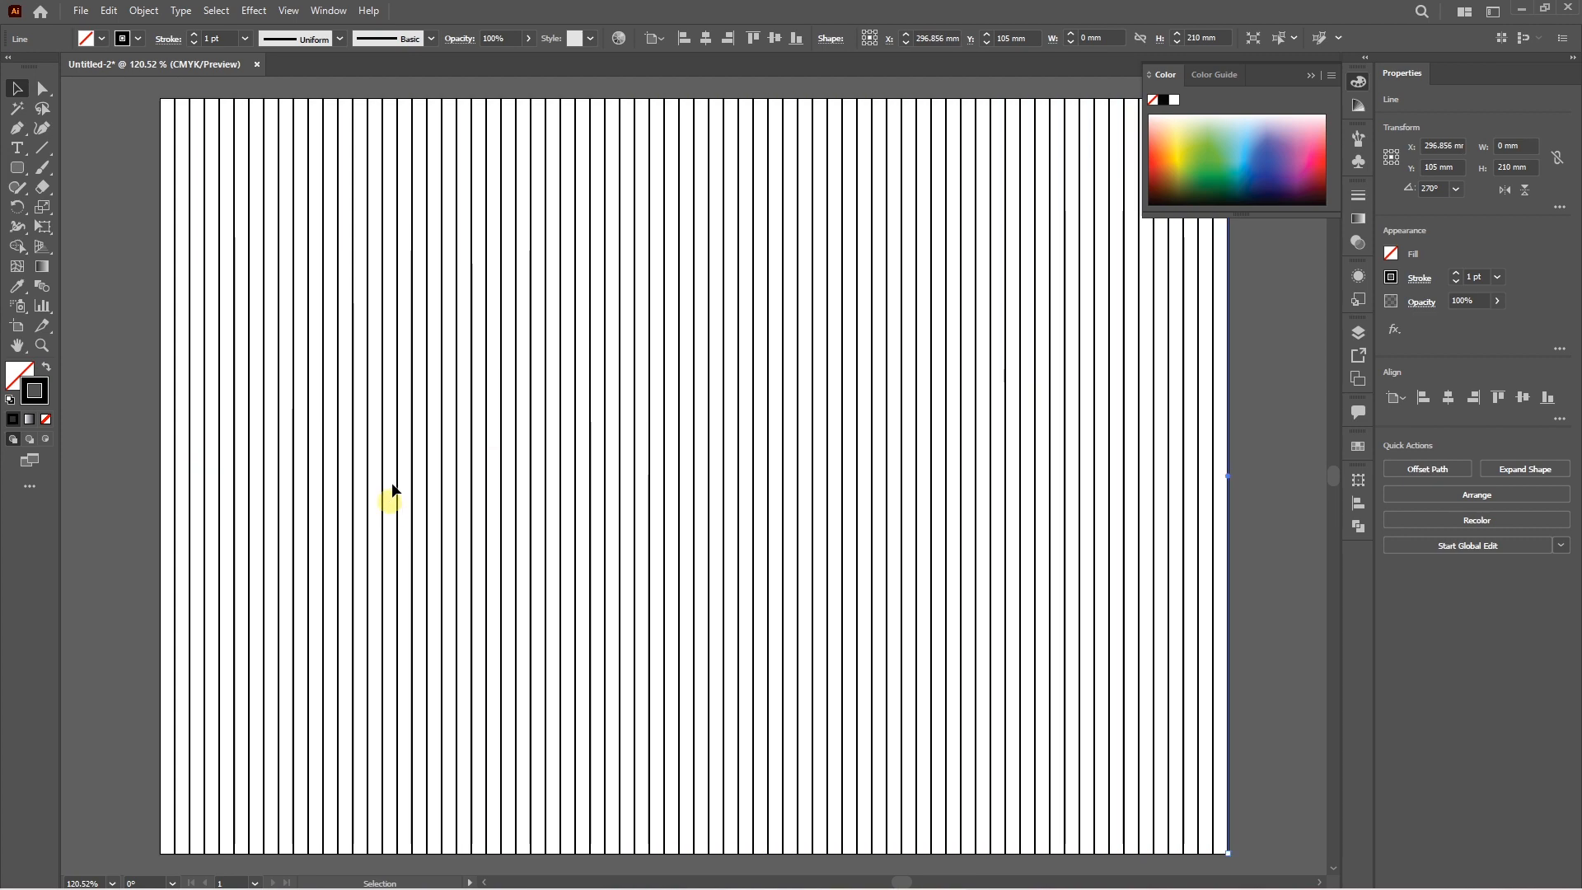
Step: Group all the vertical lines and paste a copy of the group in place
key("ctrl+a")
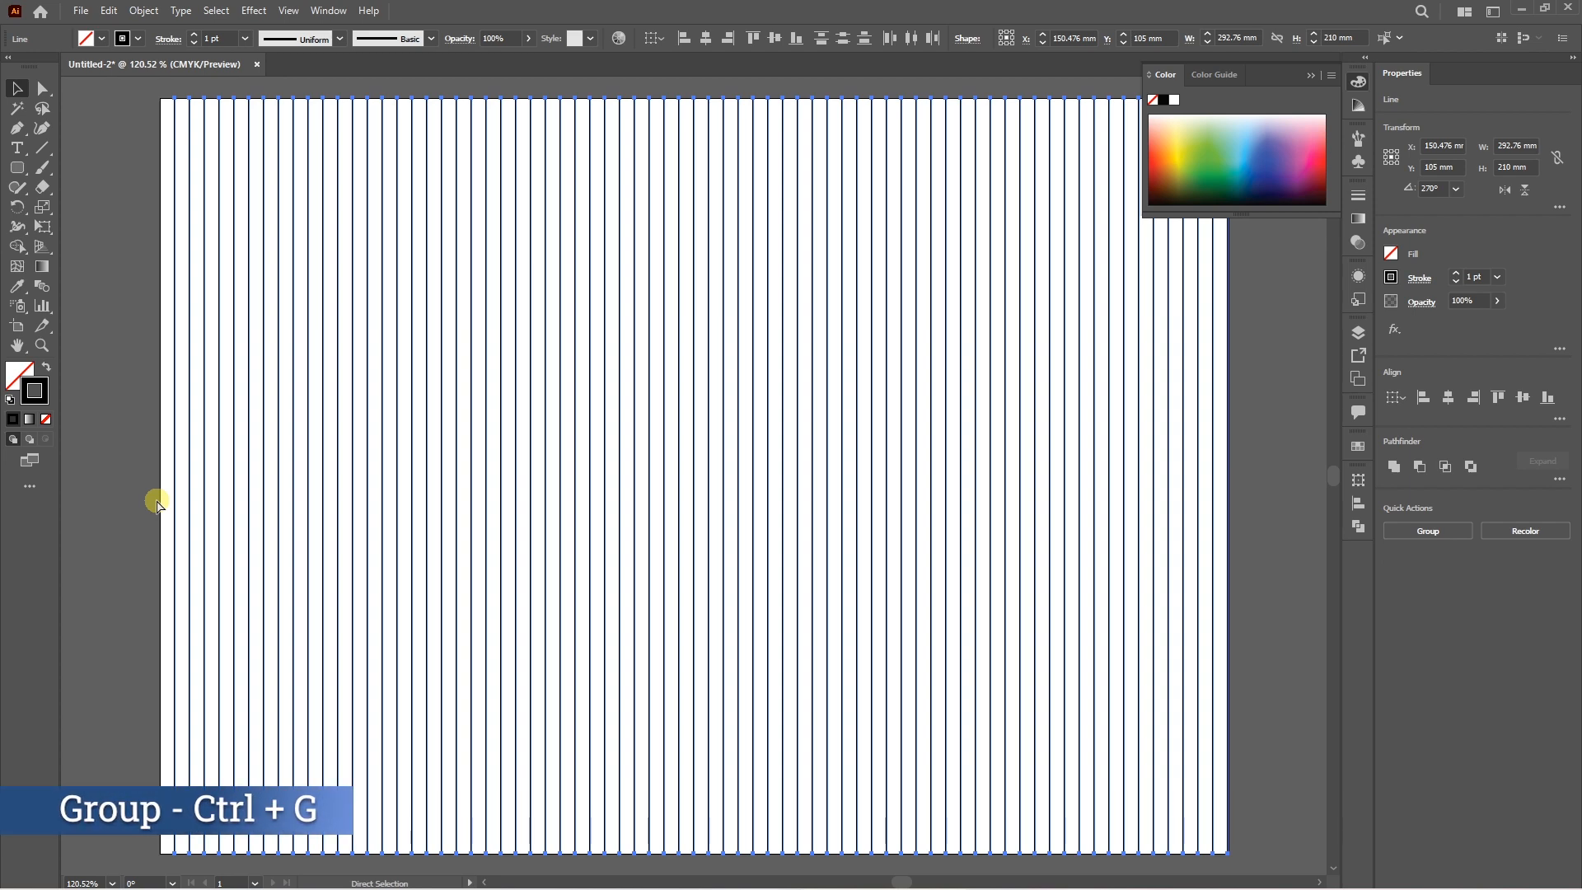
key("ctrl+g")
scroll(148, 492, "down", 2)
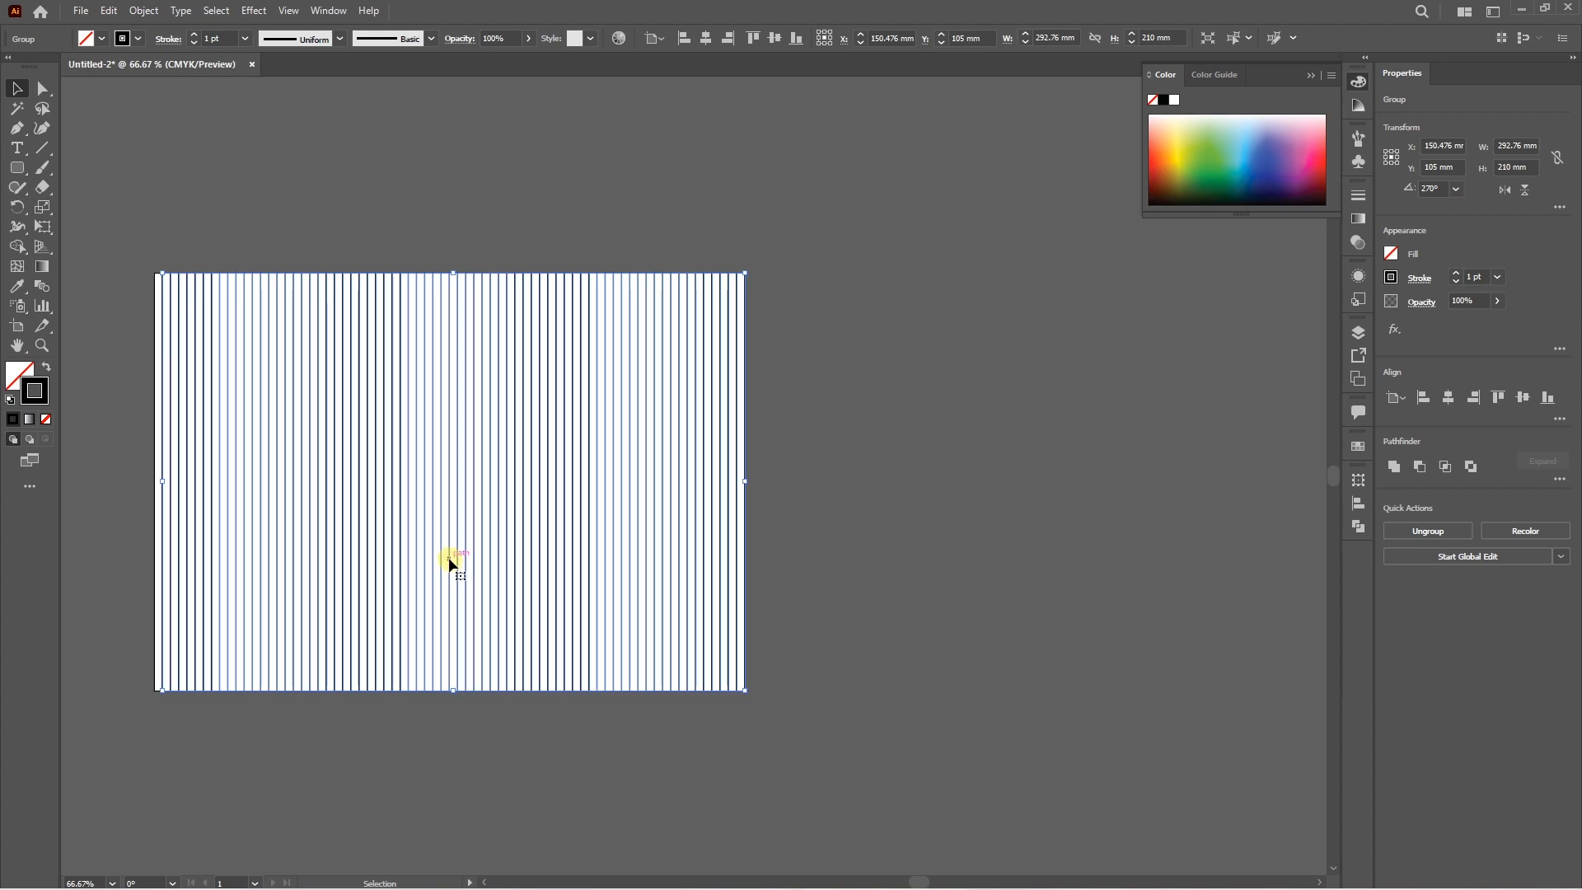
left_click(110, 11)
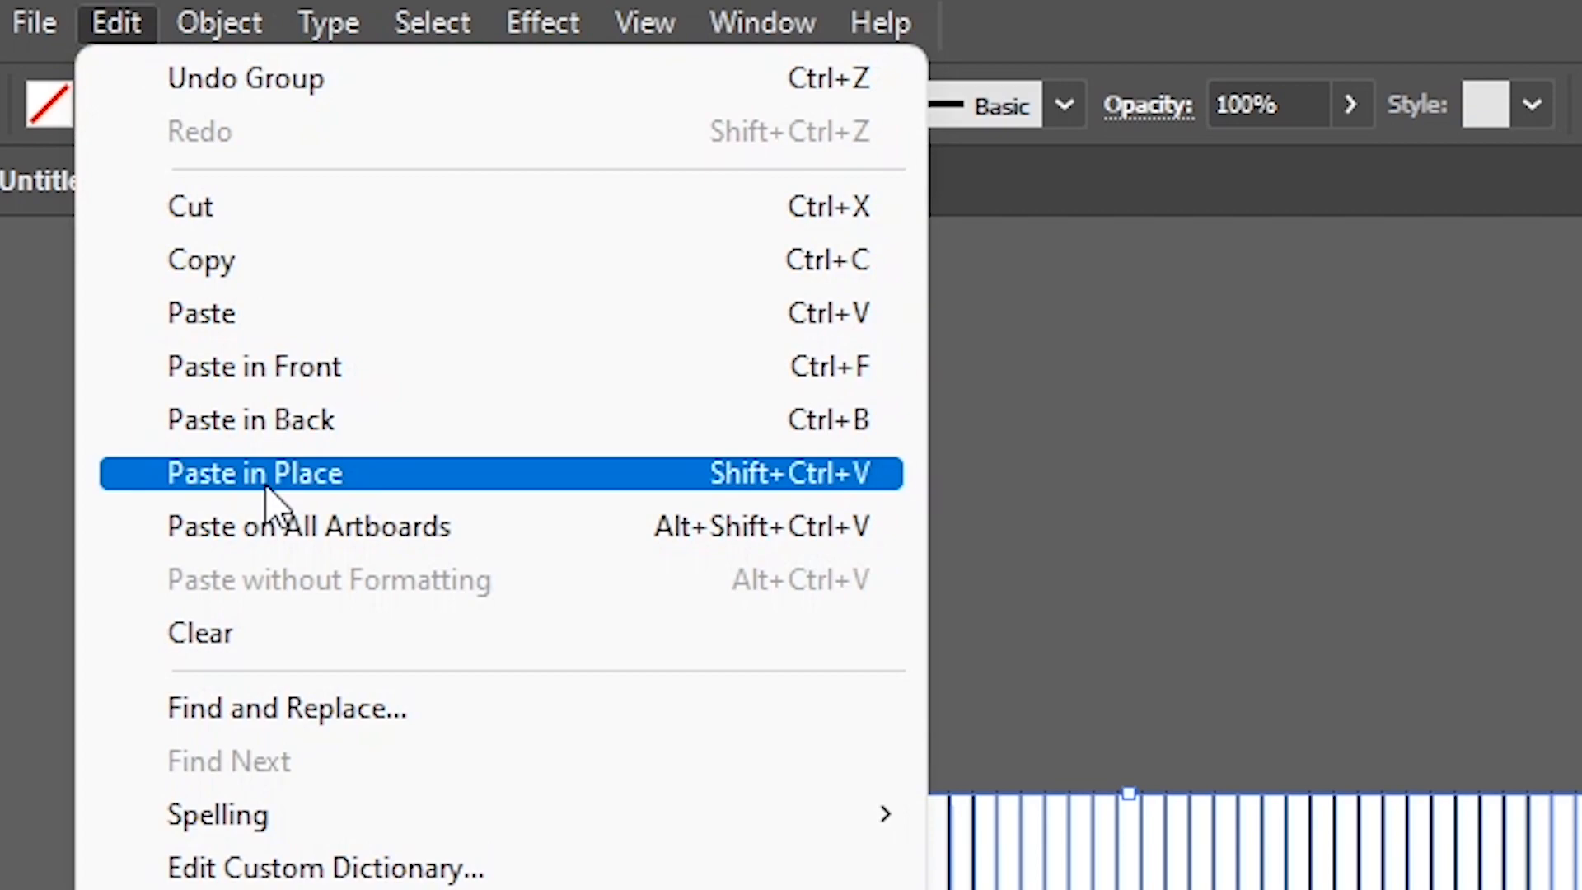
left_click(266, 486)
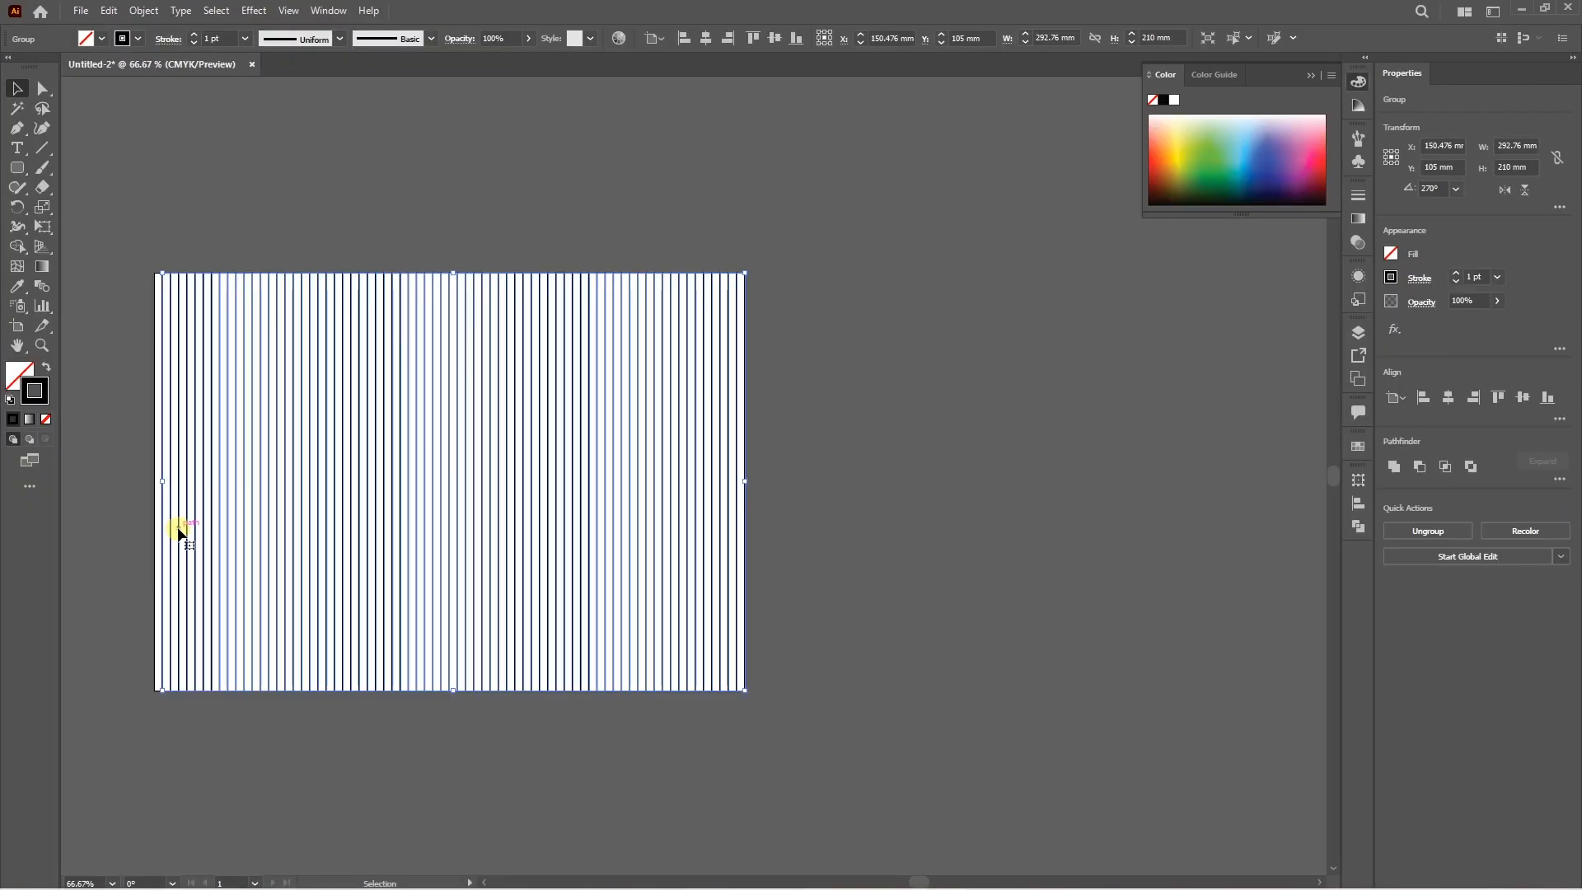
Step: Move the pasted line group aside to check the original beneath it, and undo the move
left_click_drag(179, 533, 413, 547)
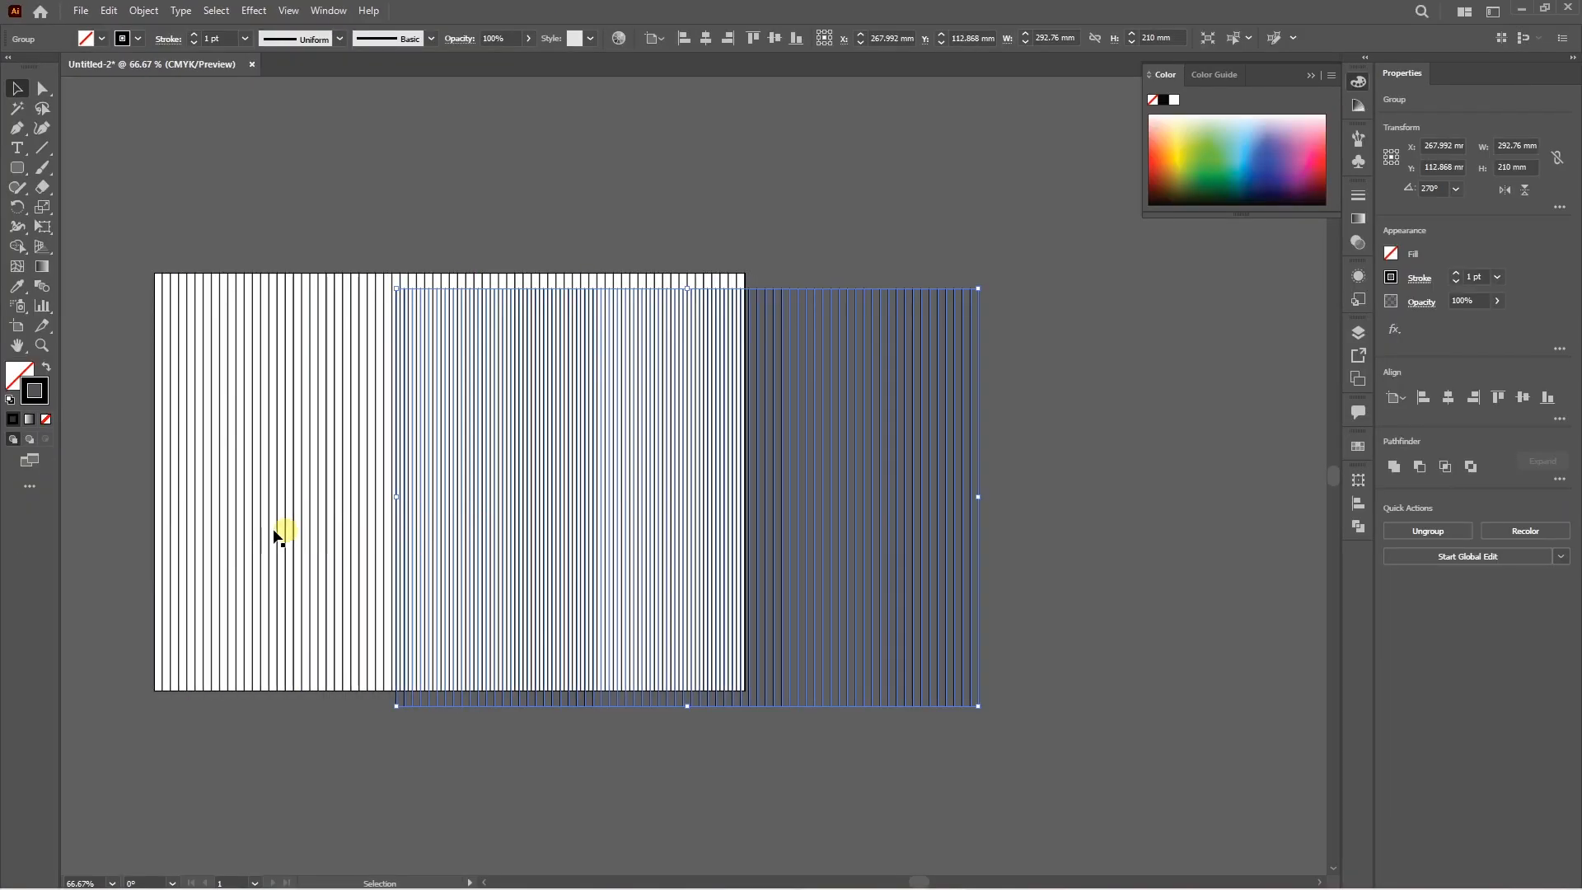
key("ctrl+z")
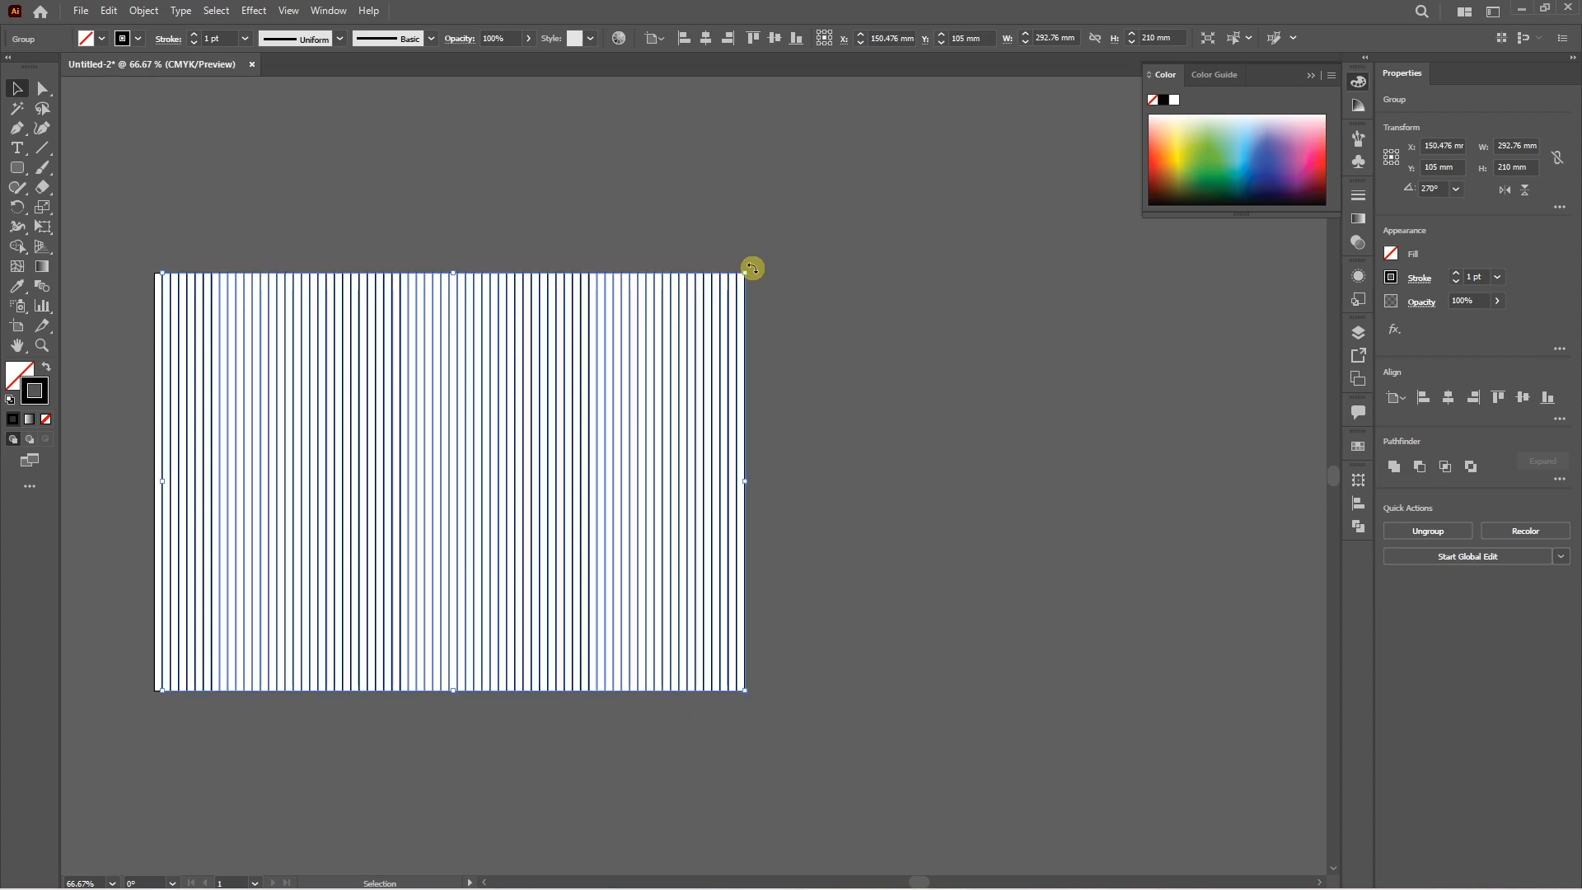
Step: Rotate the pasted line group by 90° and stretch it to about 305 mm wide so it spans the artboard
left_click_drag(753, 268, 354, 244)
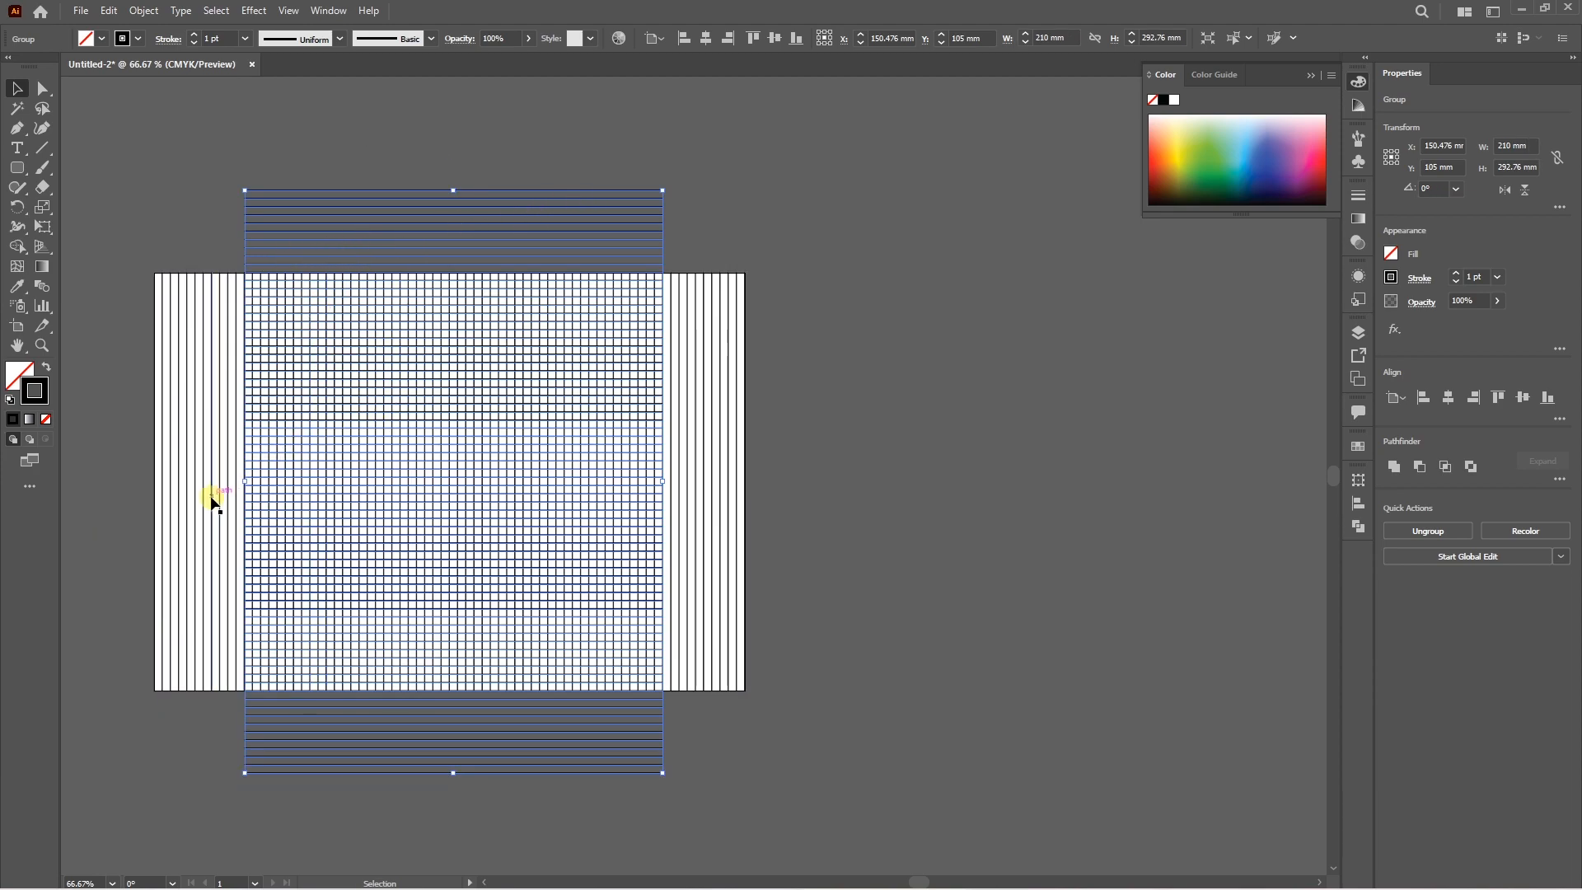
left_click_drag(249, 486, 151, 480)
left_click(647, 203)
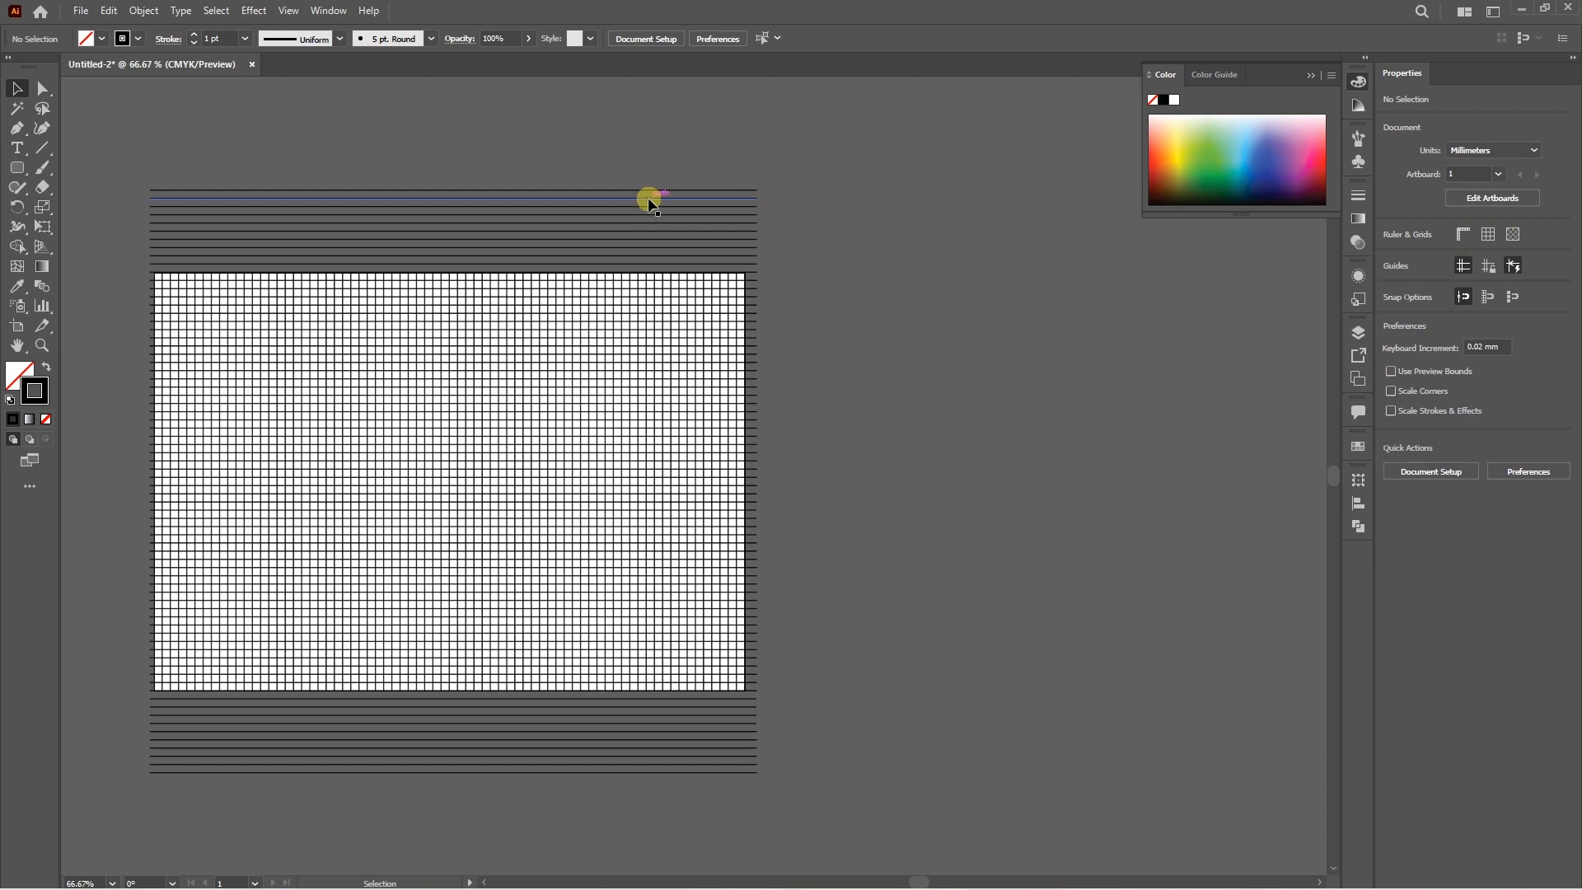
Step: Select the horizontal line group and paste a copy of it in place
left_click(648, 199)
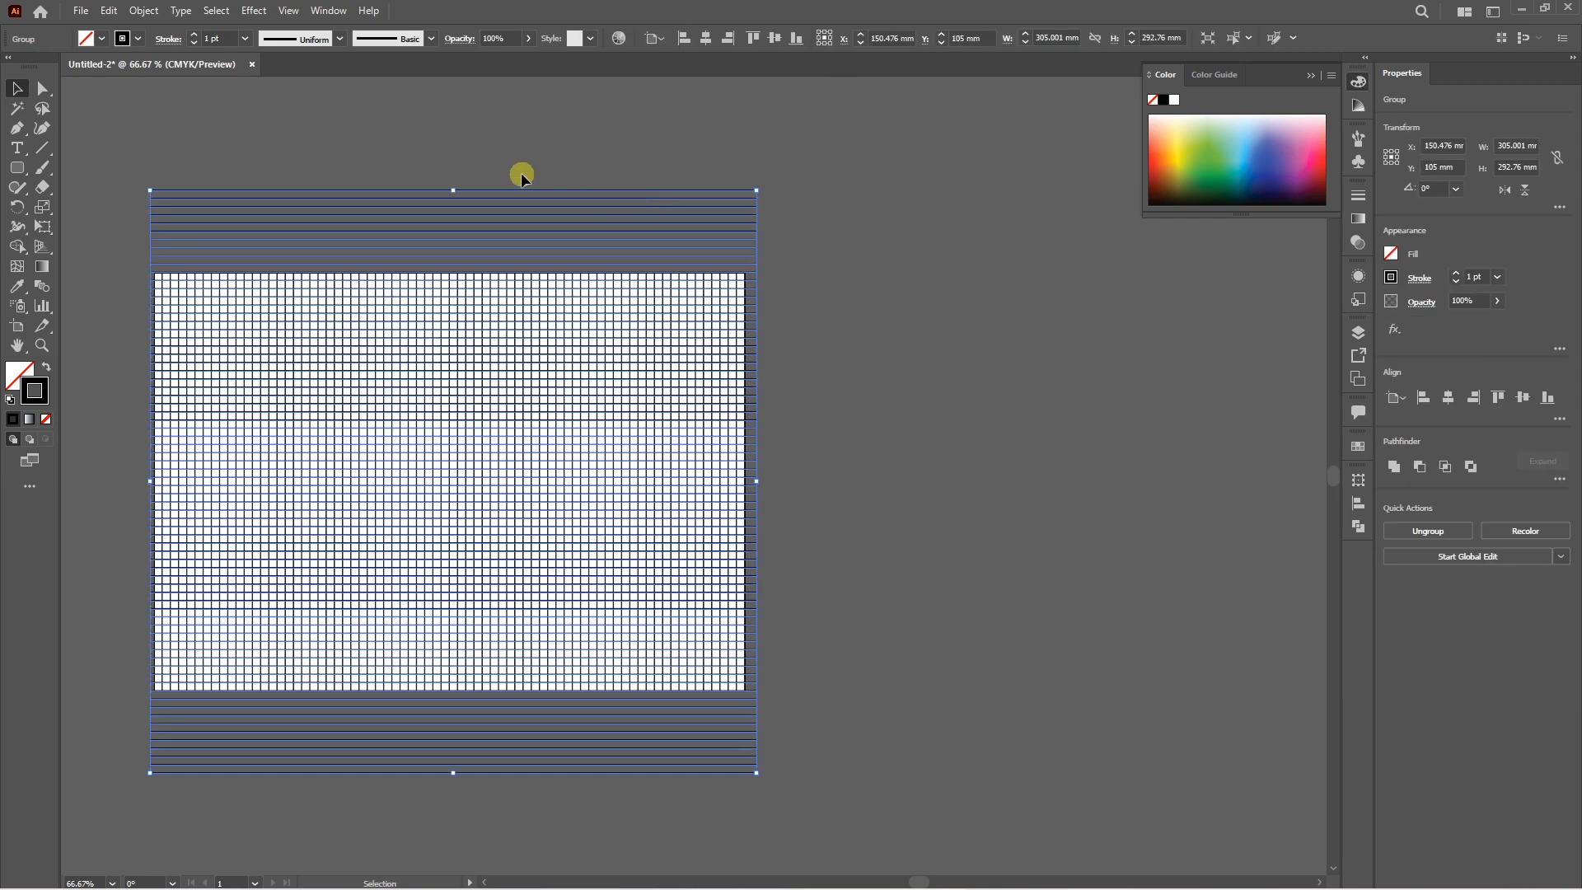
left_click(109, 11)
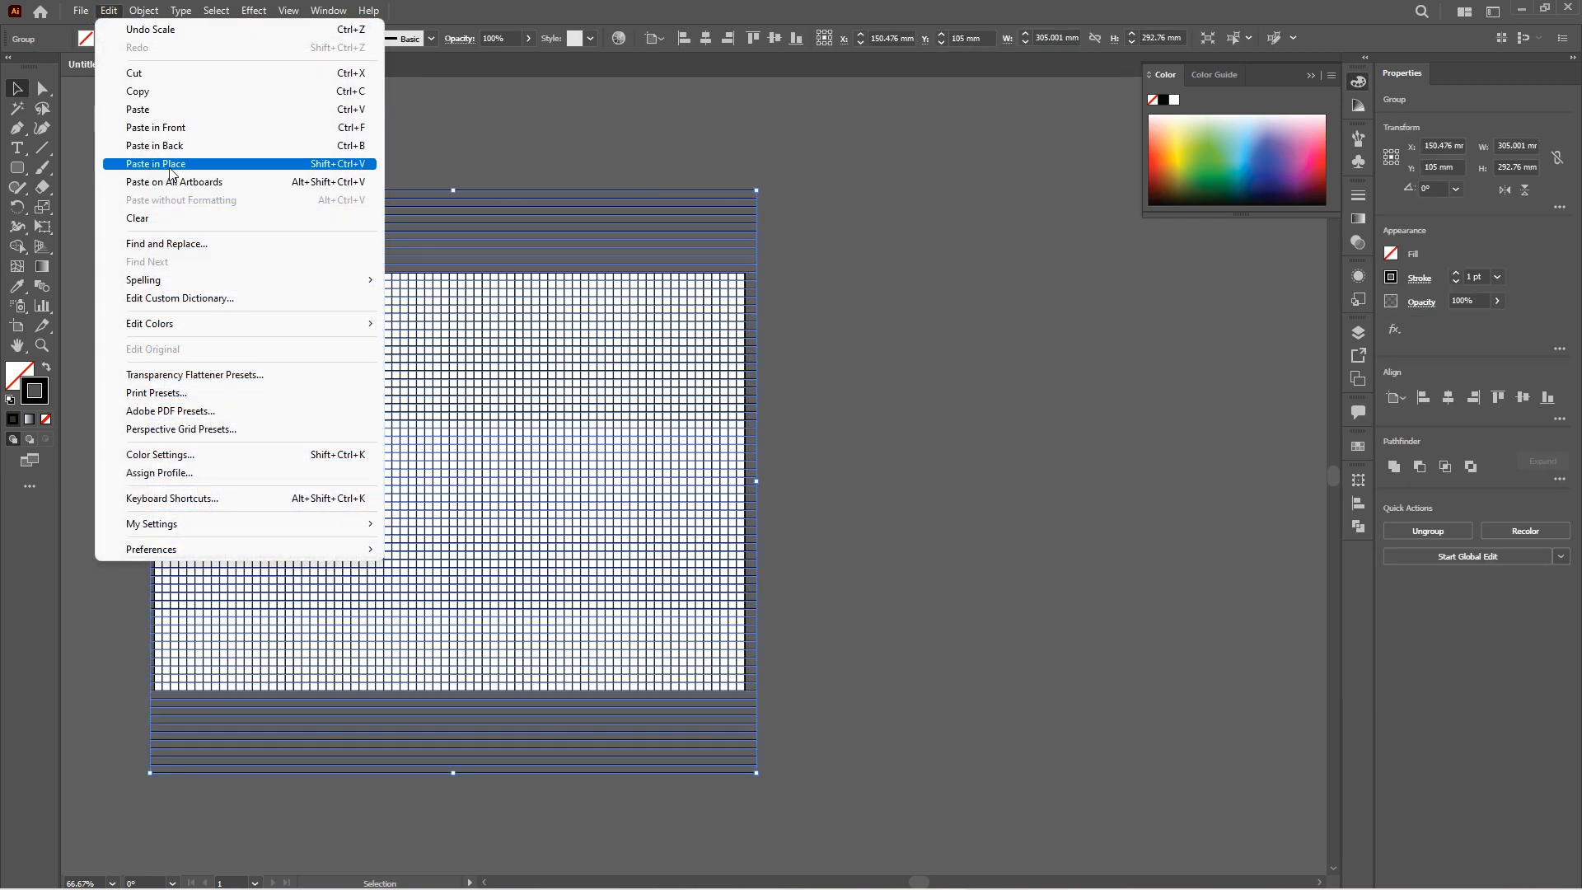
left_click(170, 167)
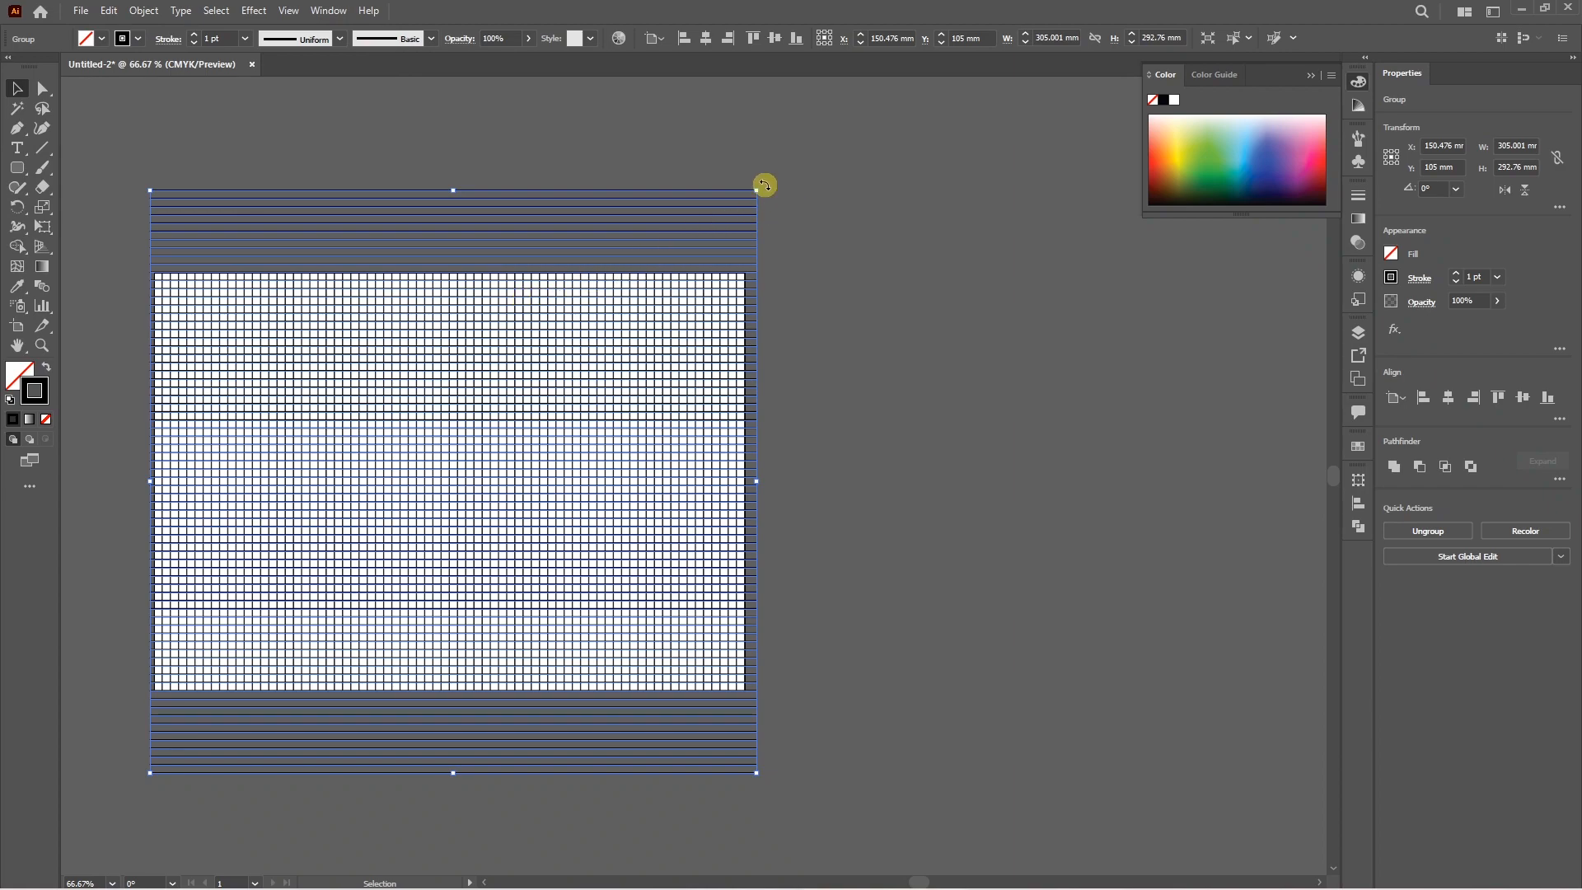
Step: Rotate the pasted line group by 45° so its lines run diagonally across the square grid
left_click_drag(755, 181, 556, 134)
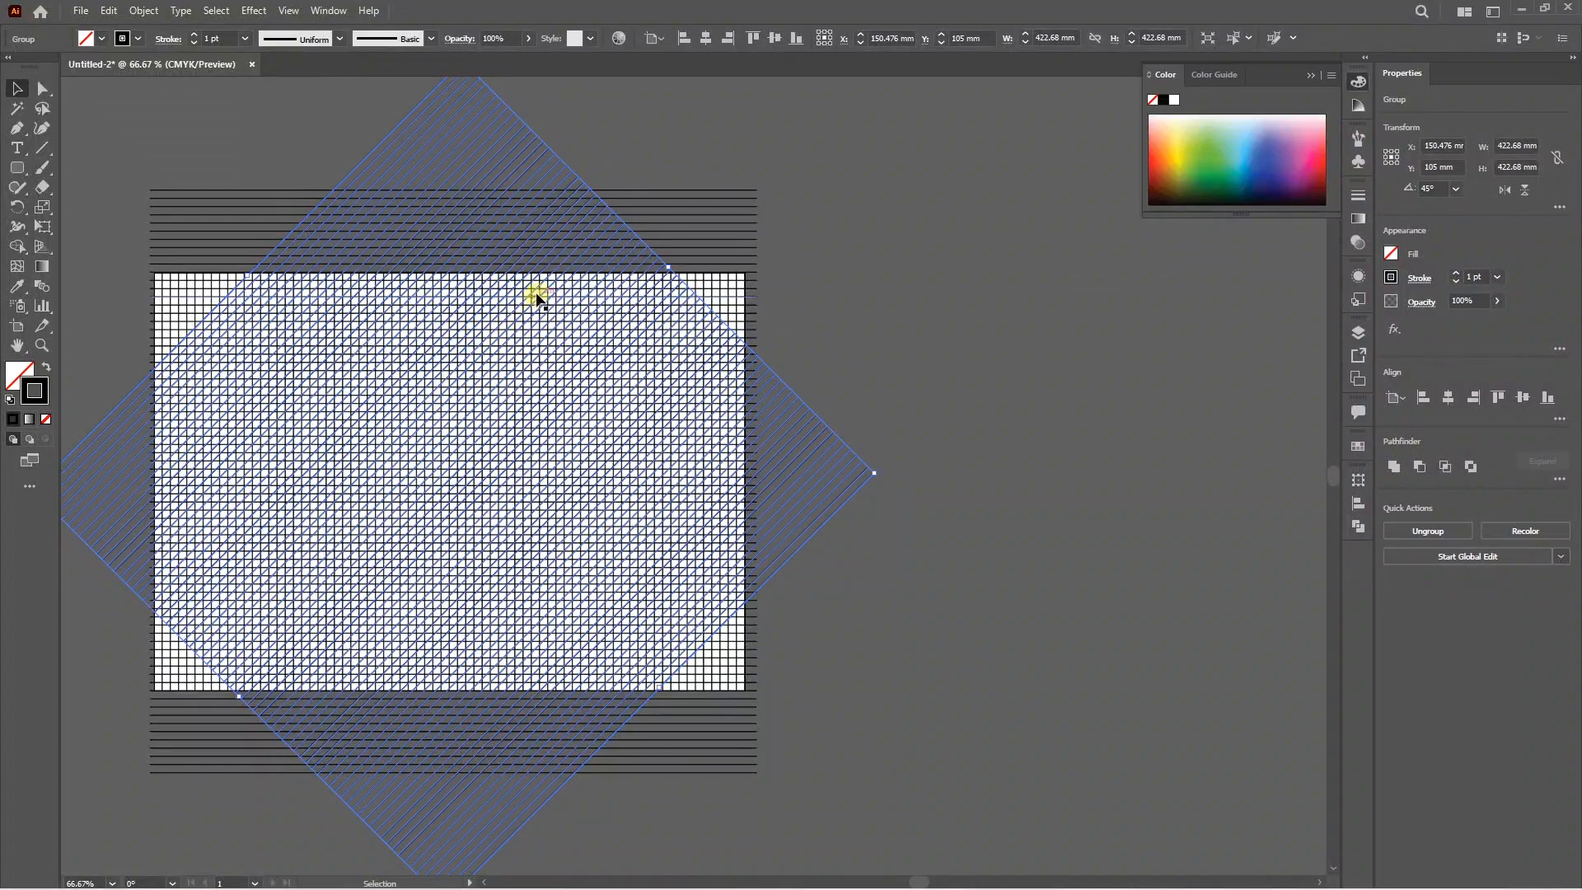
left_click(857, 369)
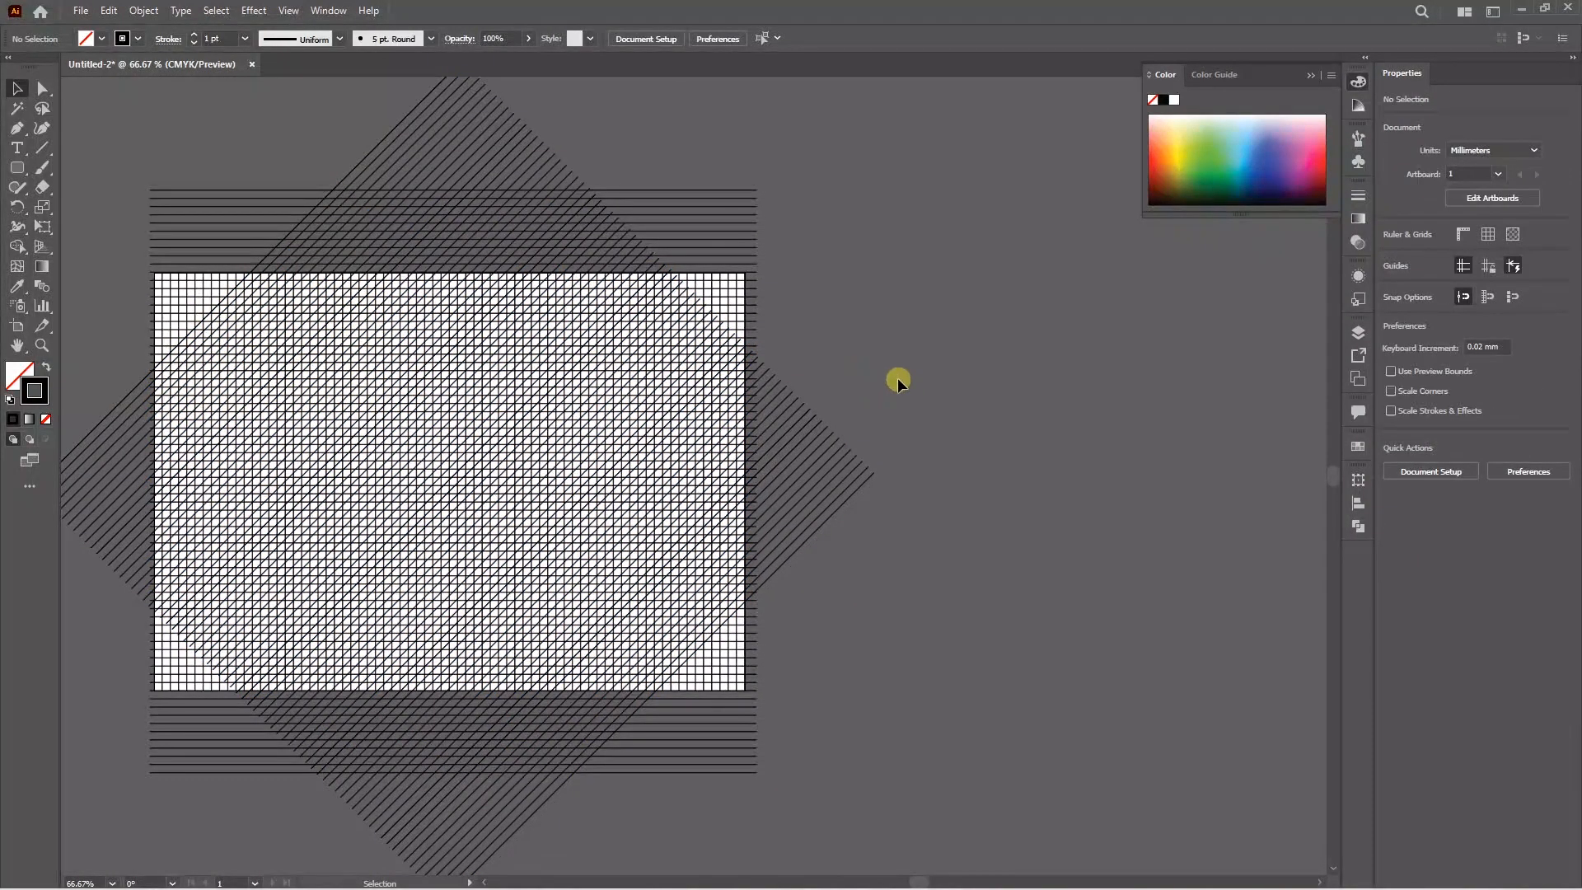
key("ctrl+1")
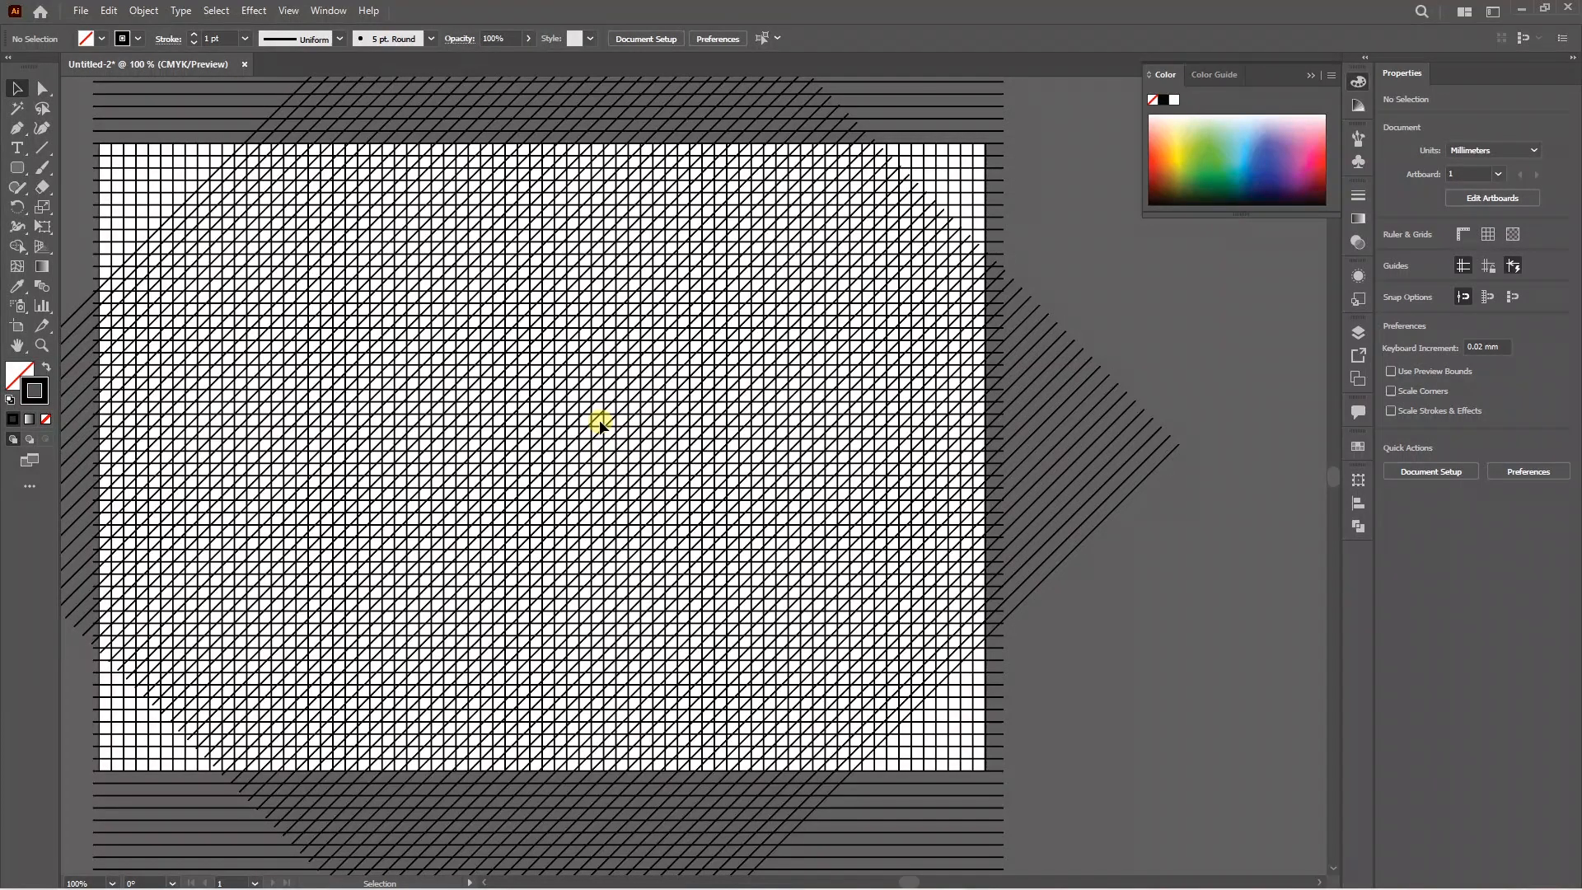
Step: Select the whole line grid and merge its cells with Shape Builder into an angular, open letter A near the artboard's center
left_click(13, 249)
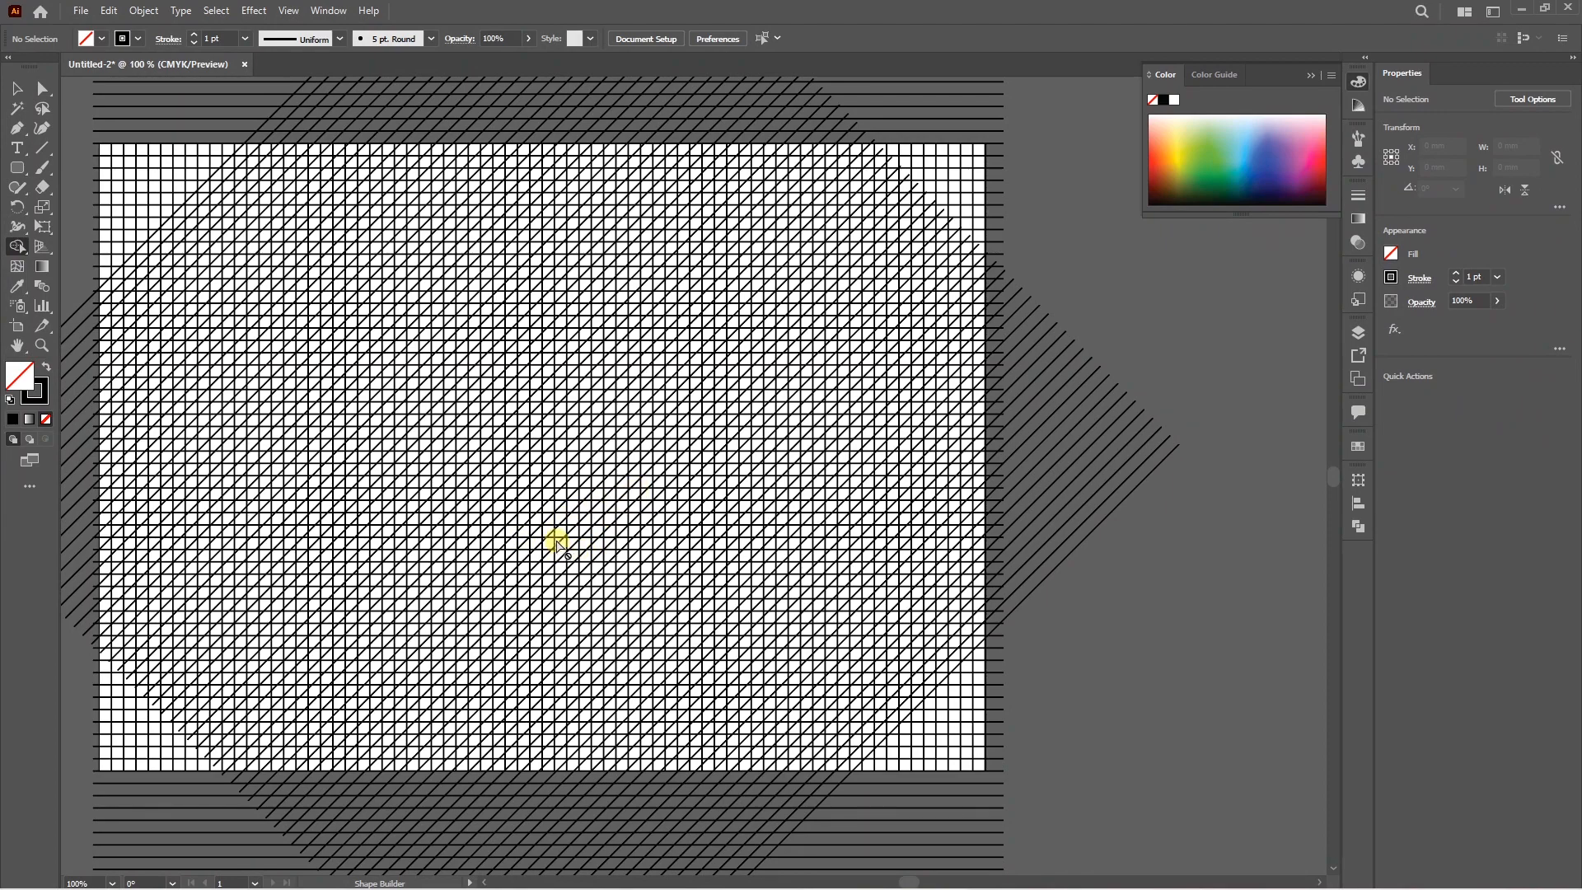
key("ctrl")
left_click(552, 476, "ctrl")
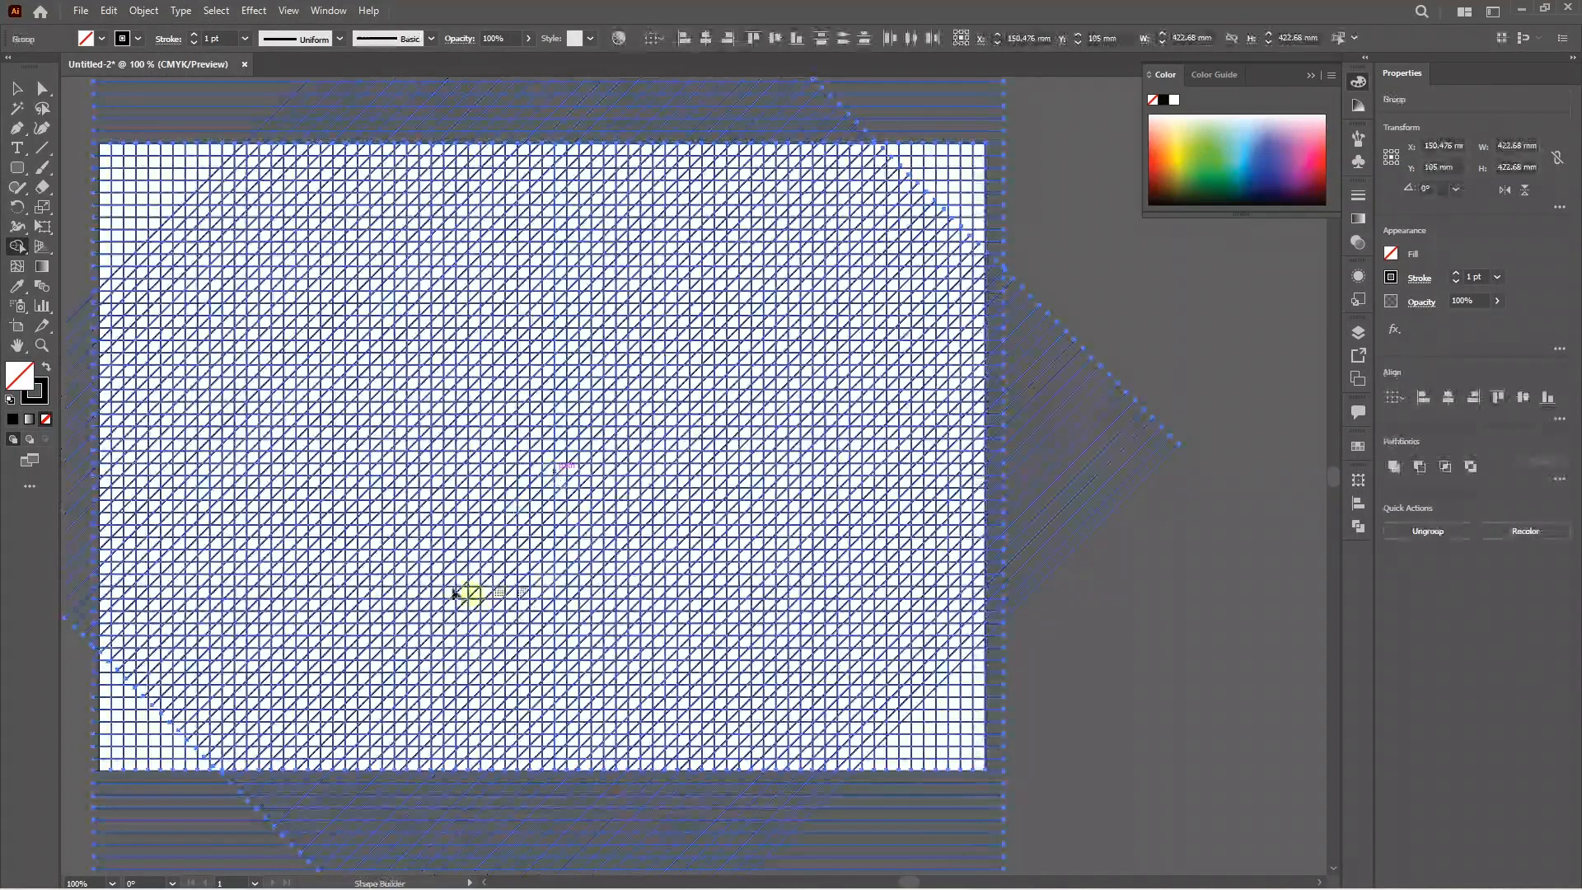
scroll(491, 494, "up", 2)
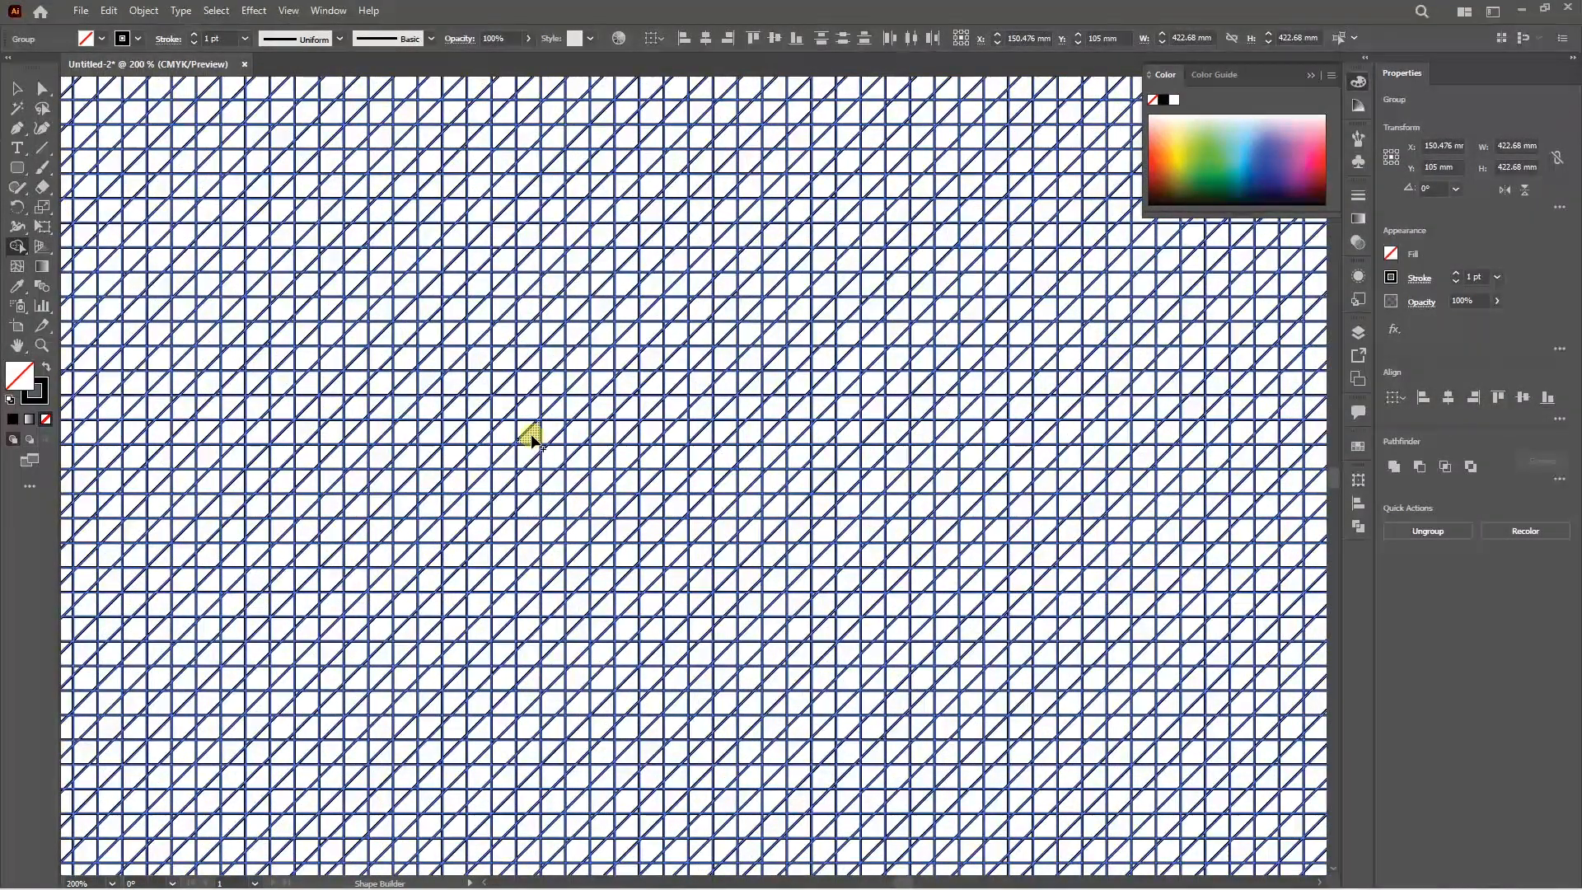
left_click_drag(538, 433, 442, 476)
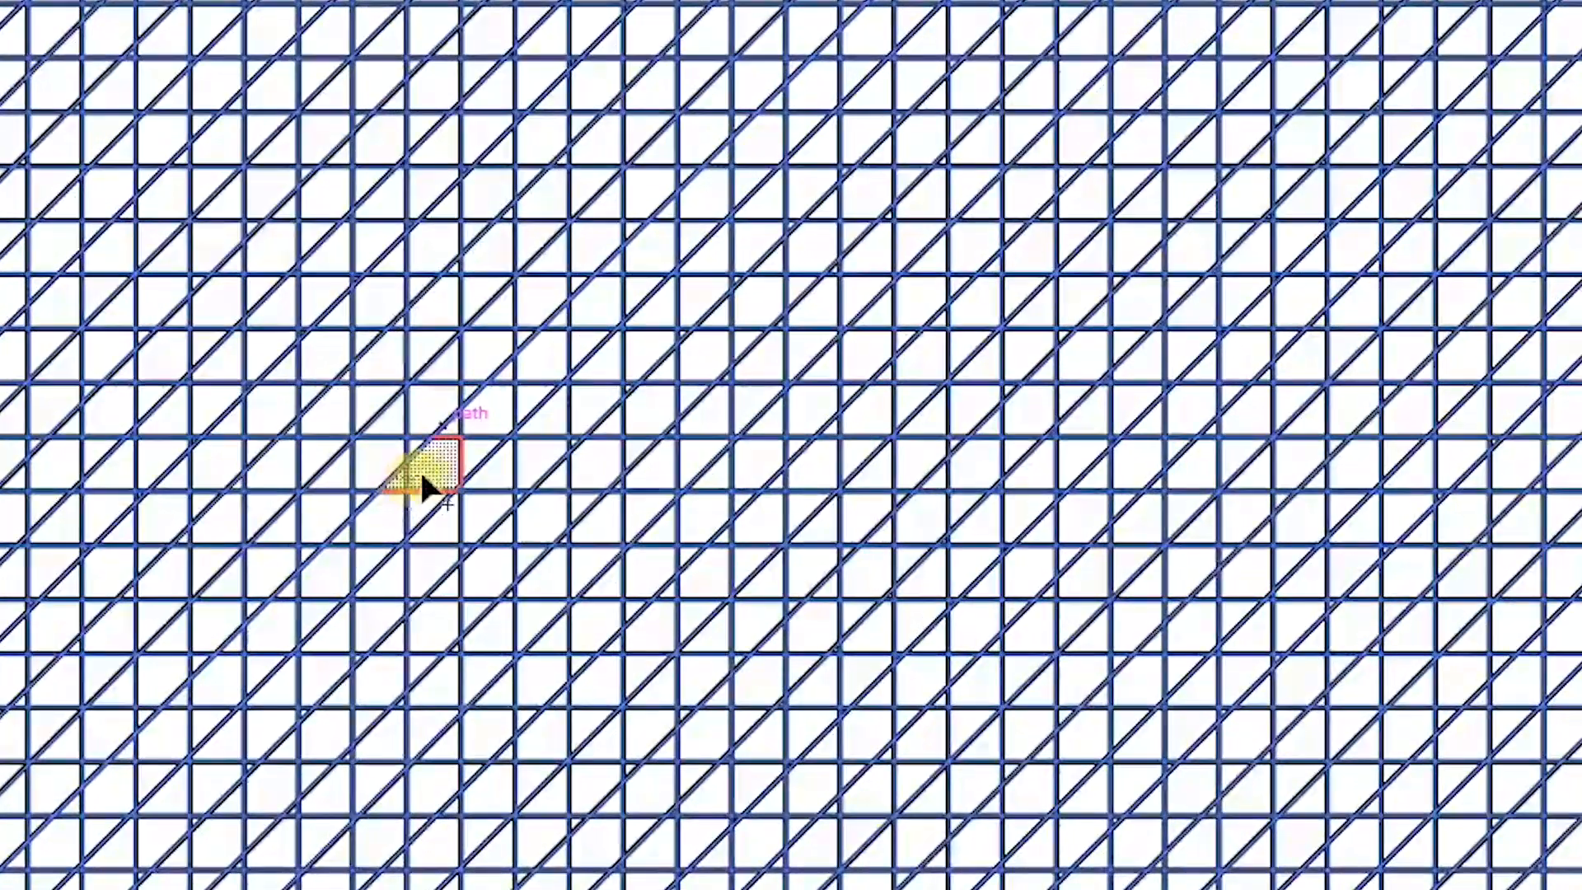
left_click_drag(429, 472, 516, 383)
mouse_move(591, 318)
left_mouse_down()
mouse_move(656, 251)
mouse_move(666, 216)
mouse_move(660, 240)
mouse_move(691, 228)
left_mouse_up()
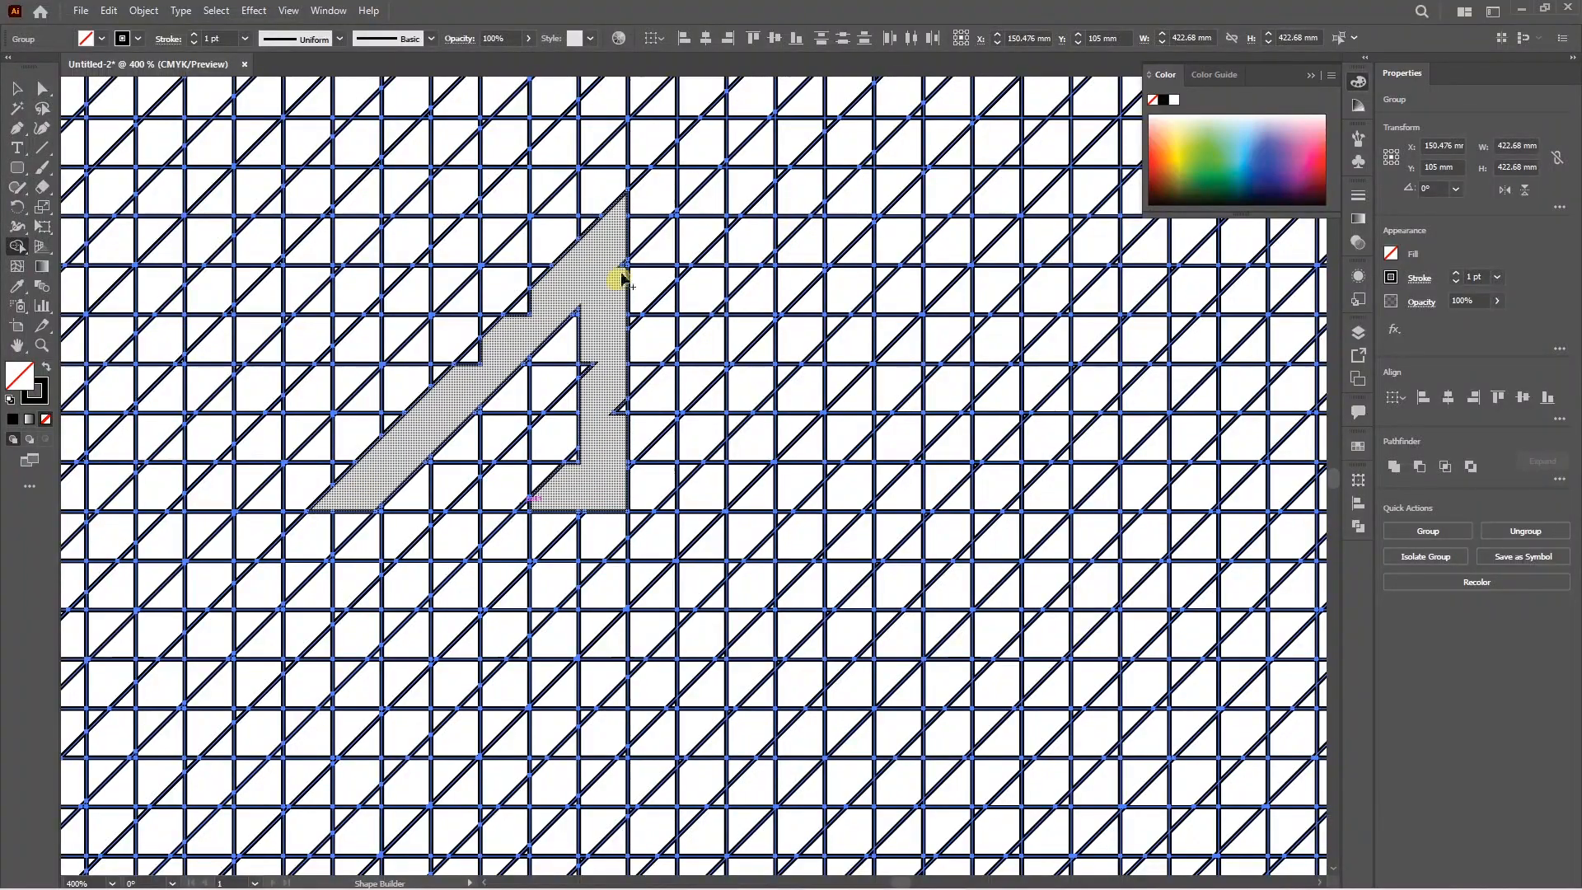
left_click_drag(624, 281, 624, 281)
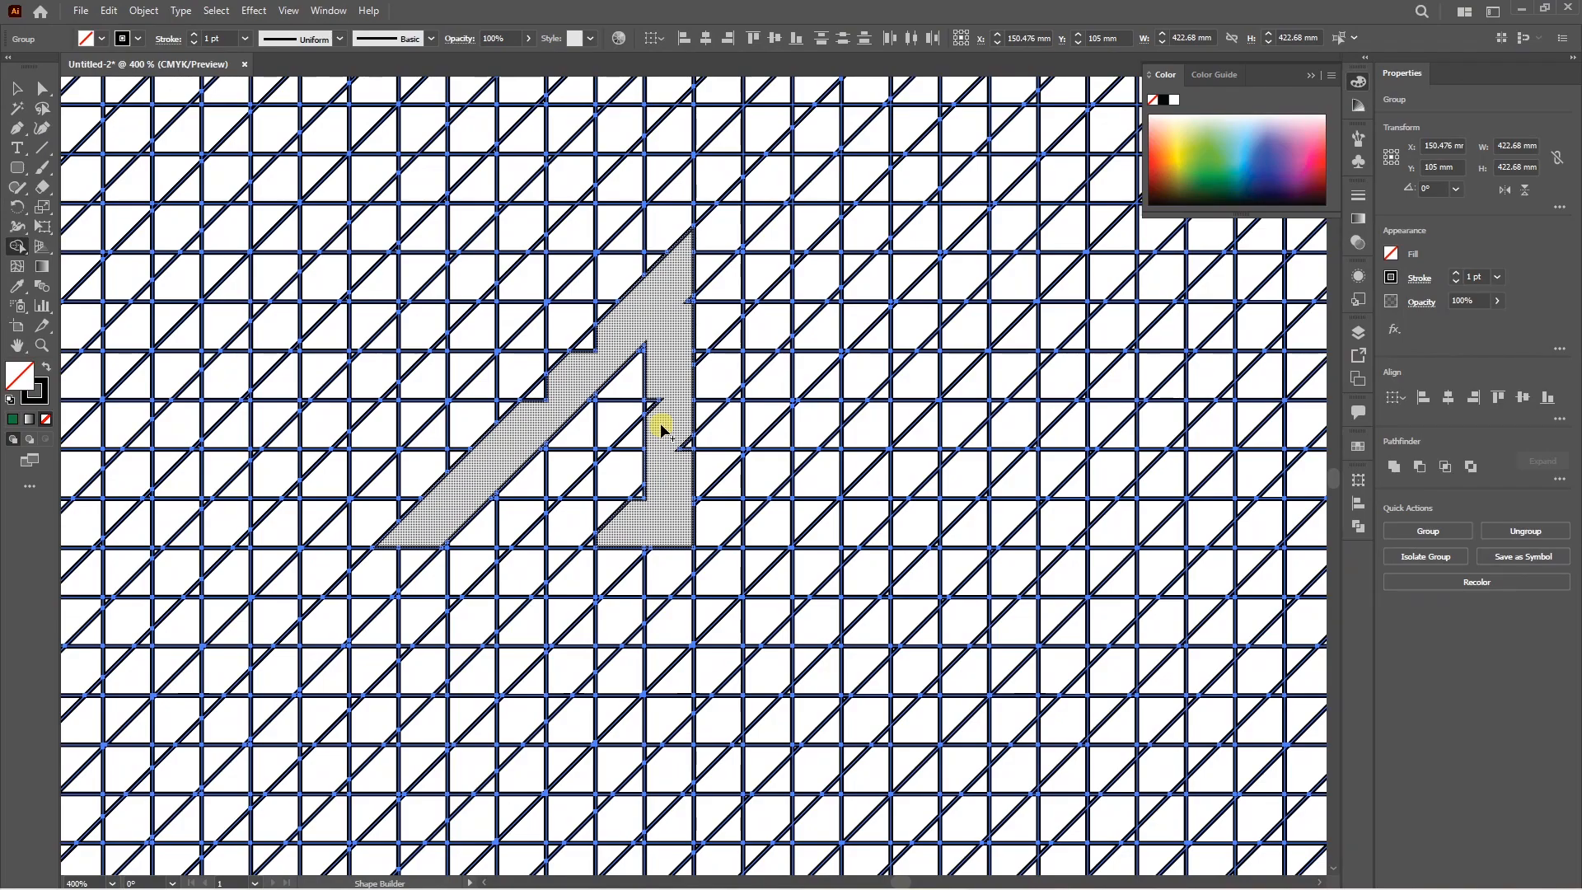
mouse_move(640, 444)
left_mouse_down()
mouse_move(648, 391)
mouse_move(678, 419)
mouse_move(687, 465)
mouse_move(646, 509)
mouse_move(576, 354)
left_mouse_up()
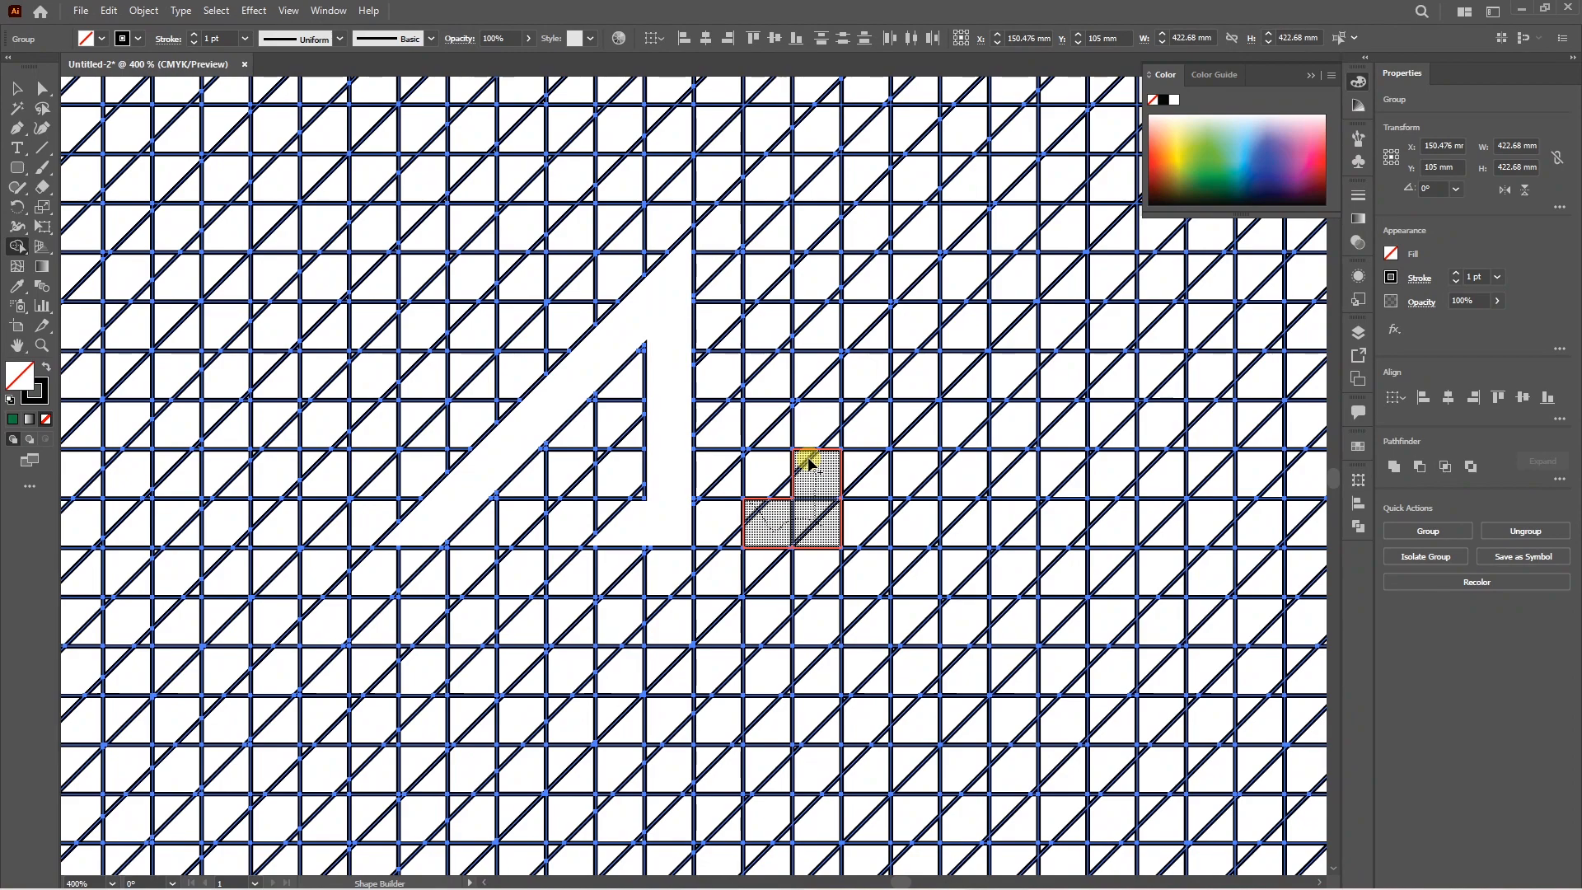
Step: Merge grid cells beside the A into a narrow upright bar with slanted ends and a short arm toward the A
left_click_drag(809, 464, 813, 439)
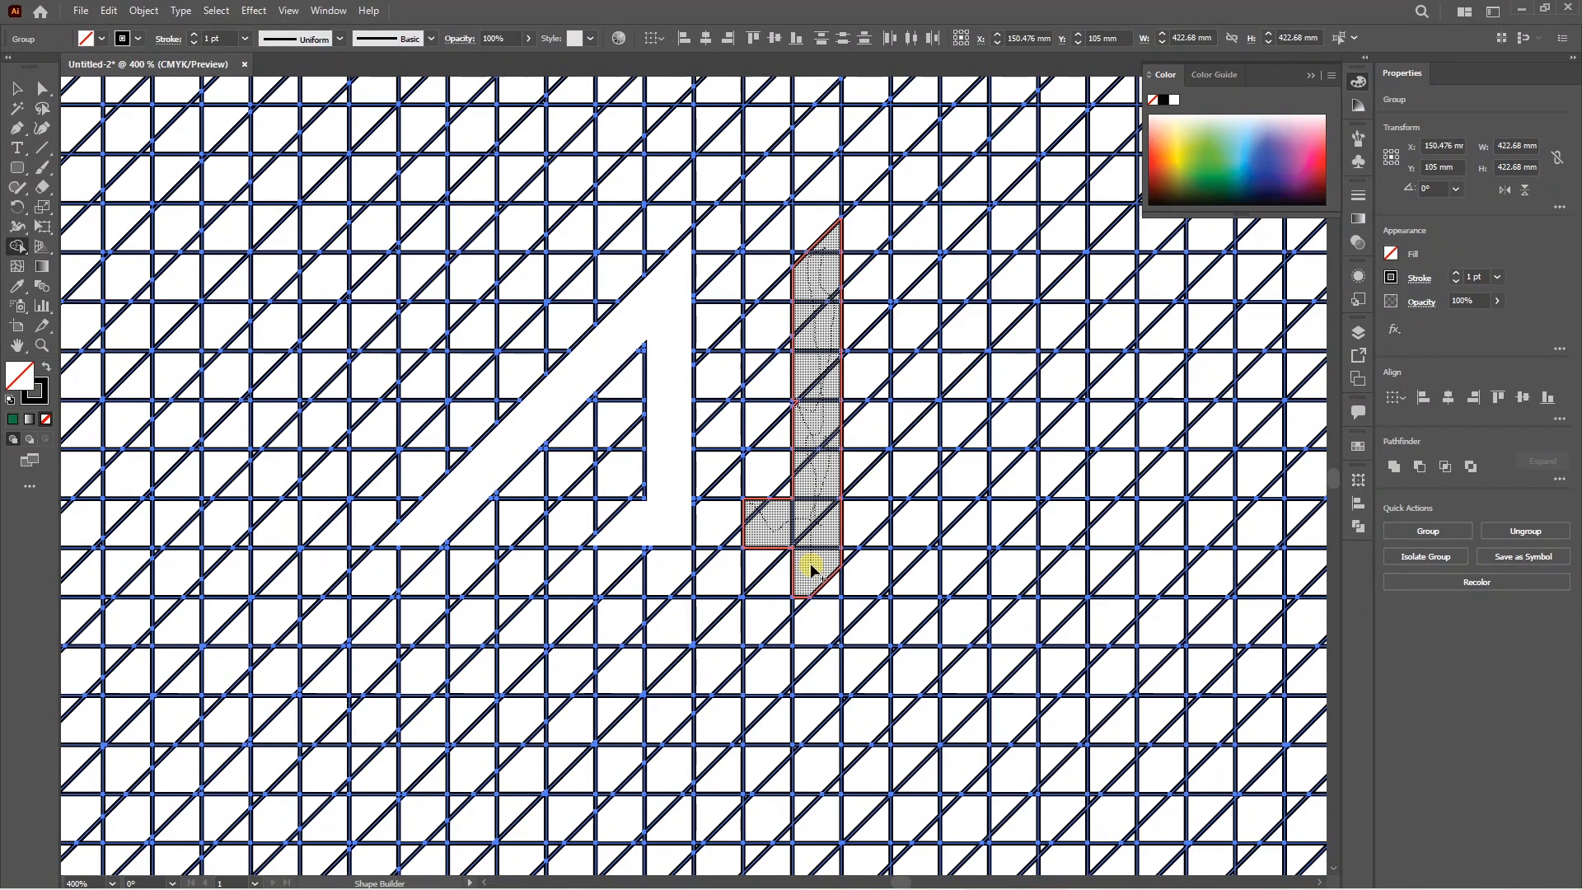
left_click_drag(797, 606, 795, 633)
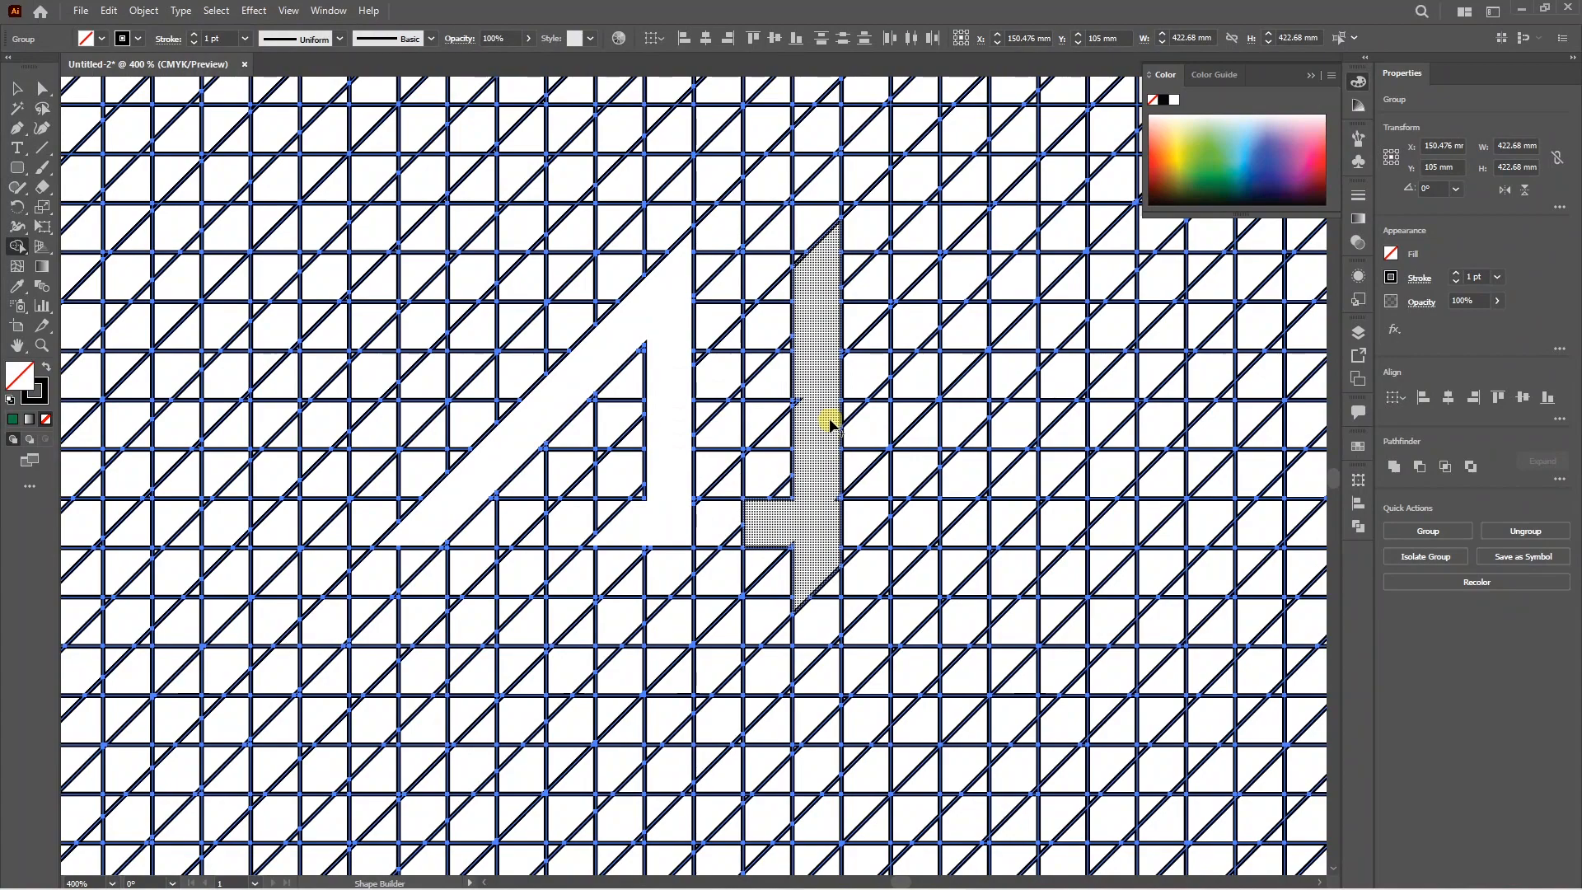
scroll(822, 438, "up", 1)
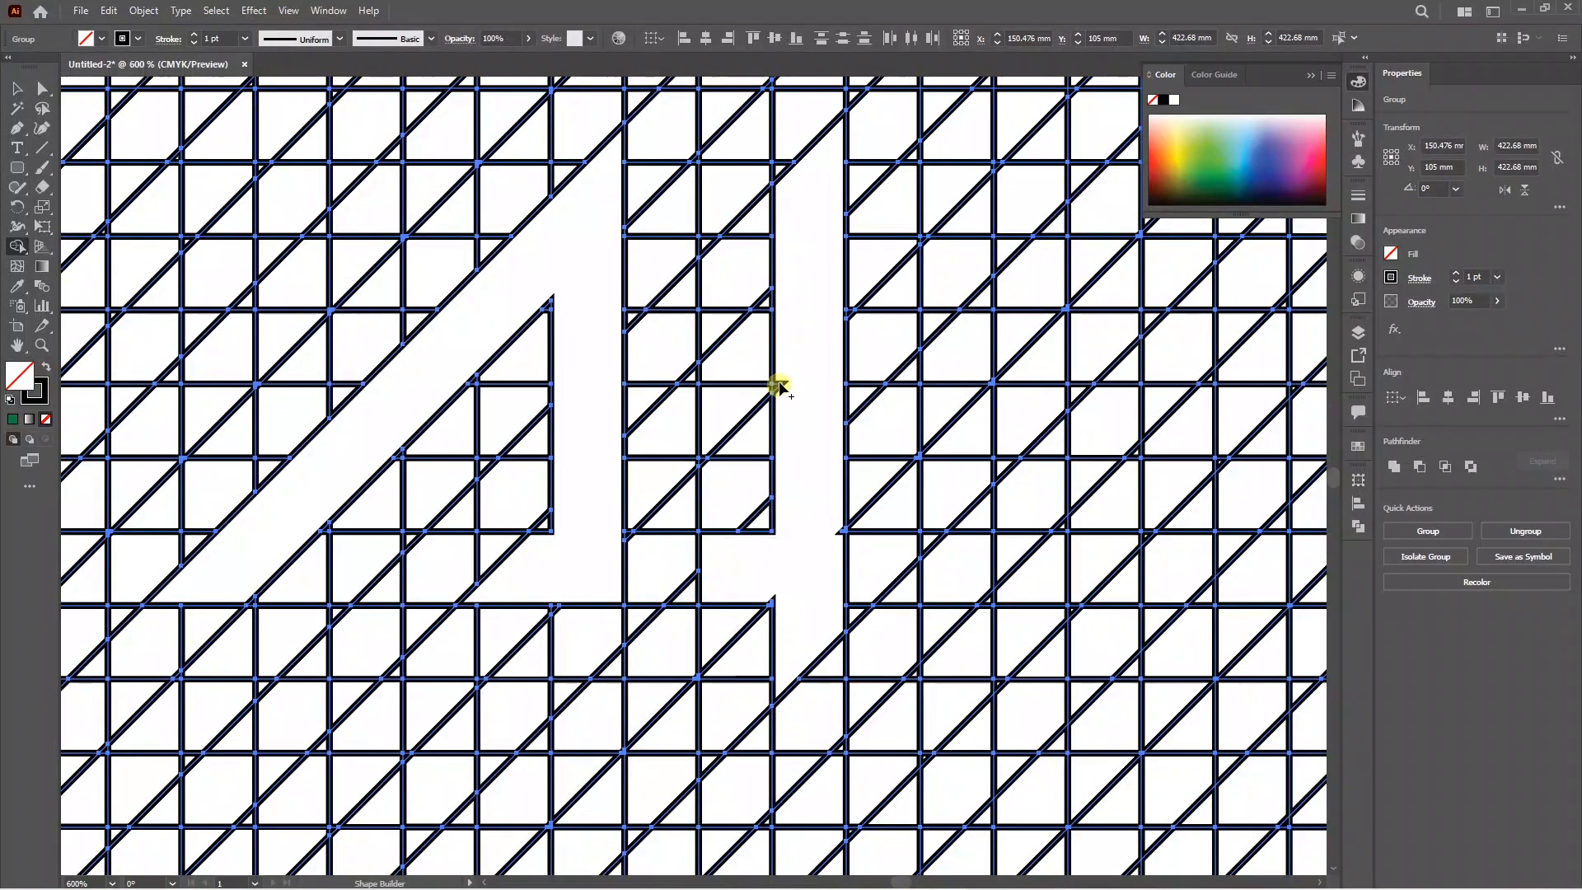
mouse_move(779, 368)
left_mouse_down()
mouse_move(781, 393)
mouse_move(802, 233)
left_mouse_up()
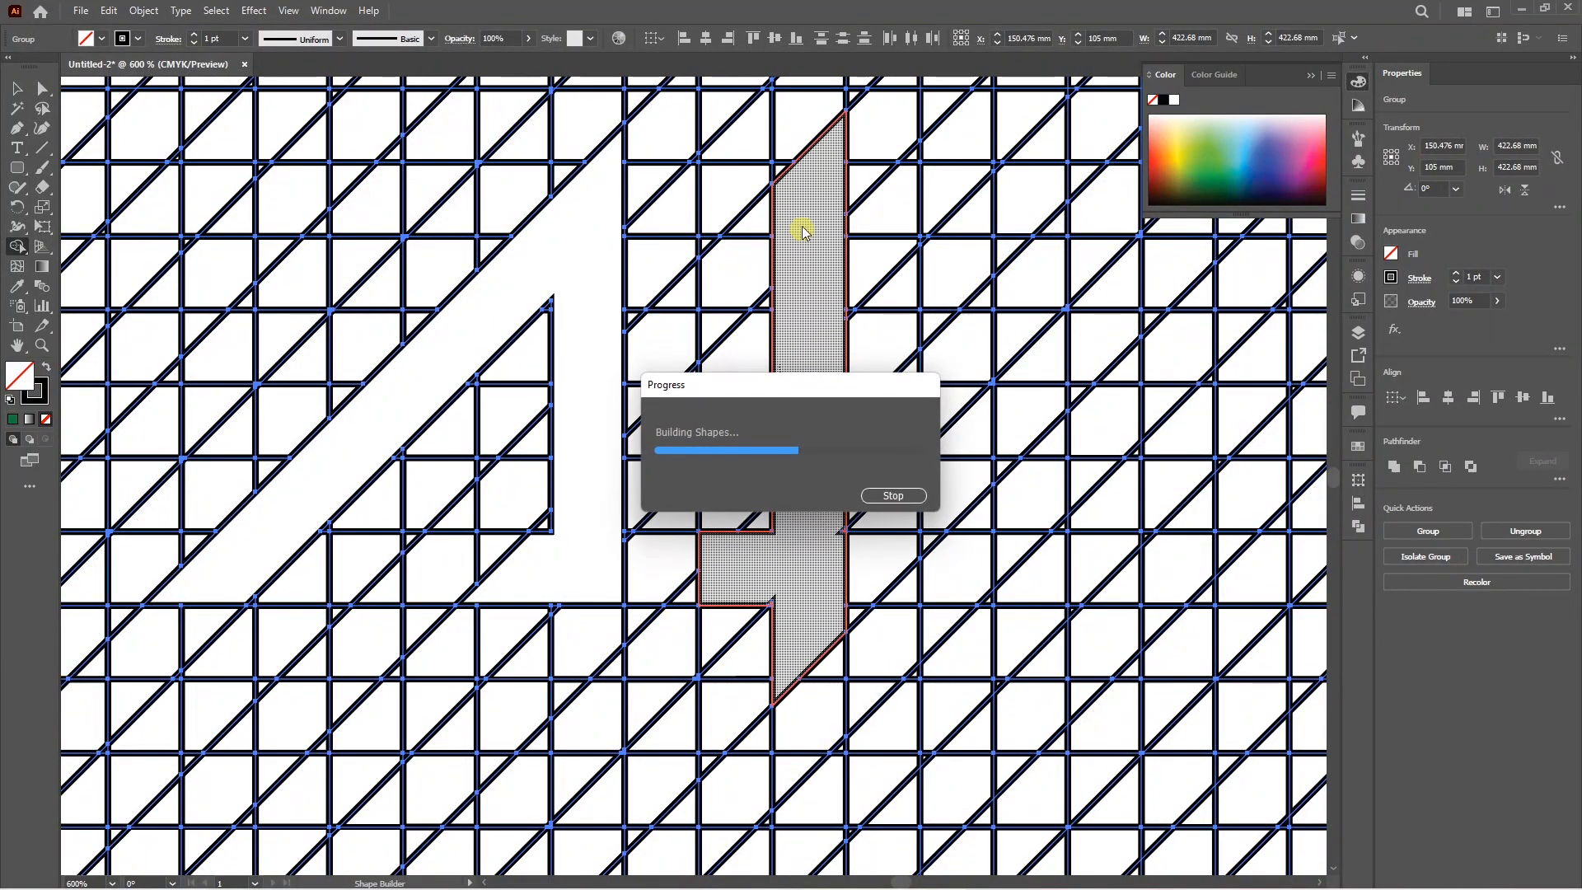
left_click_drag(823, 304, 830, 565)
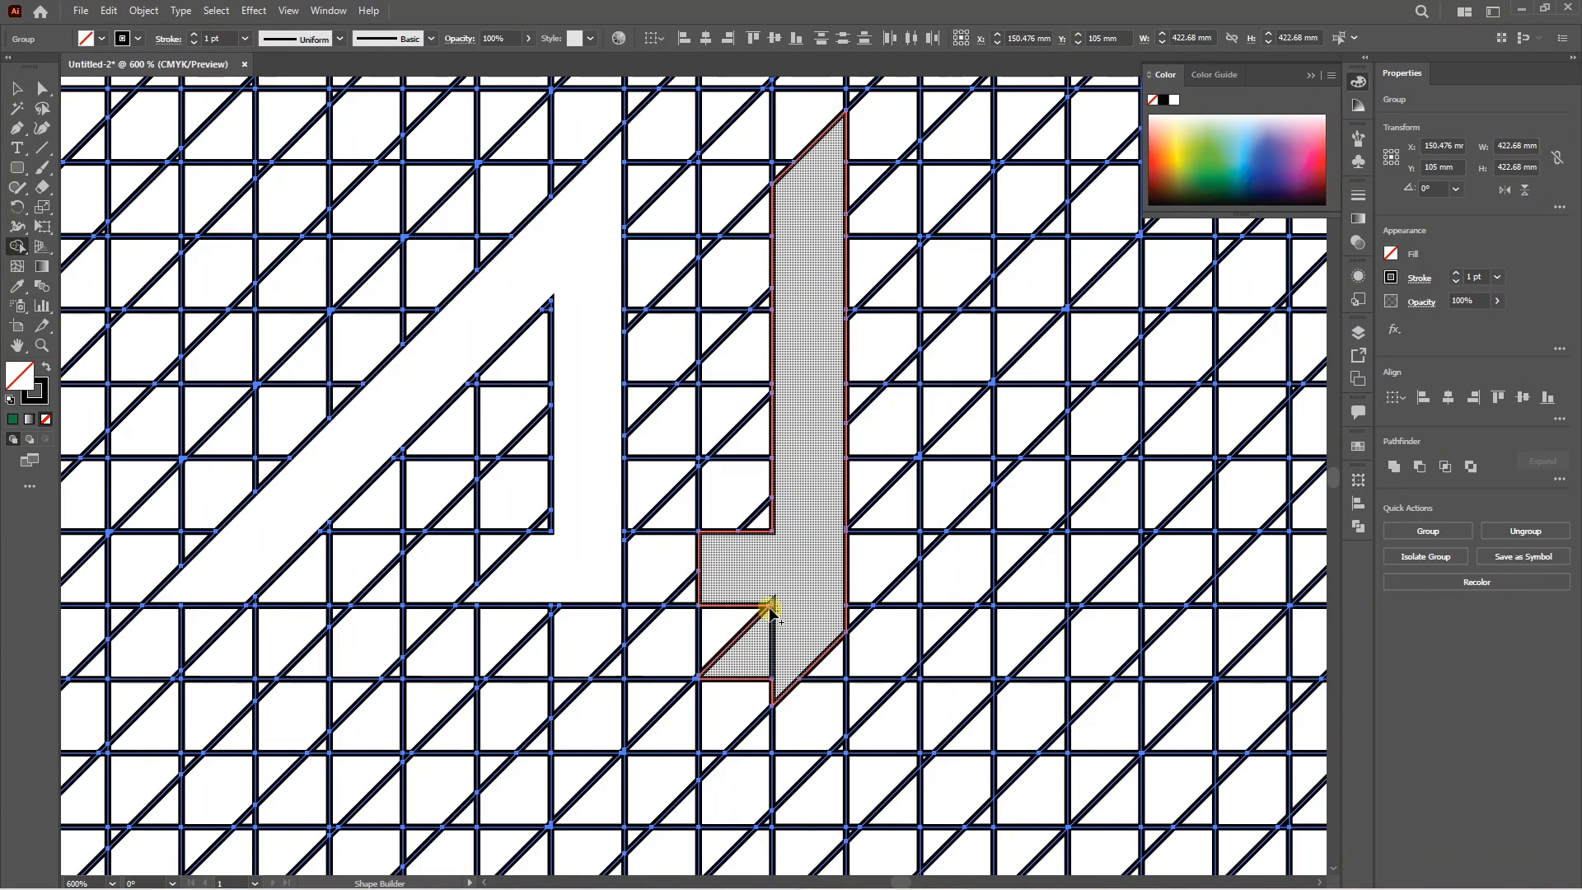
scroll(783, 531, "down", 1)
Step: Select the entire grid with the built shapes and ungroup everything
left_click(17, 88)
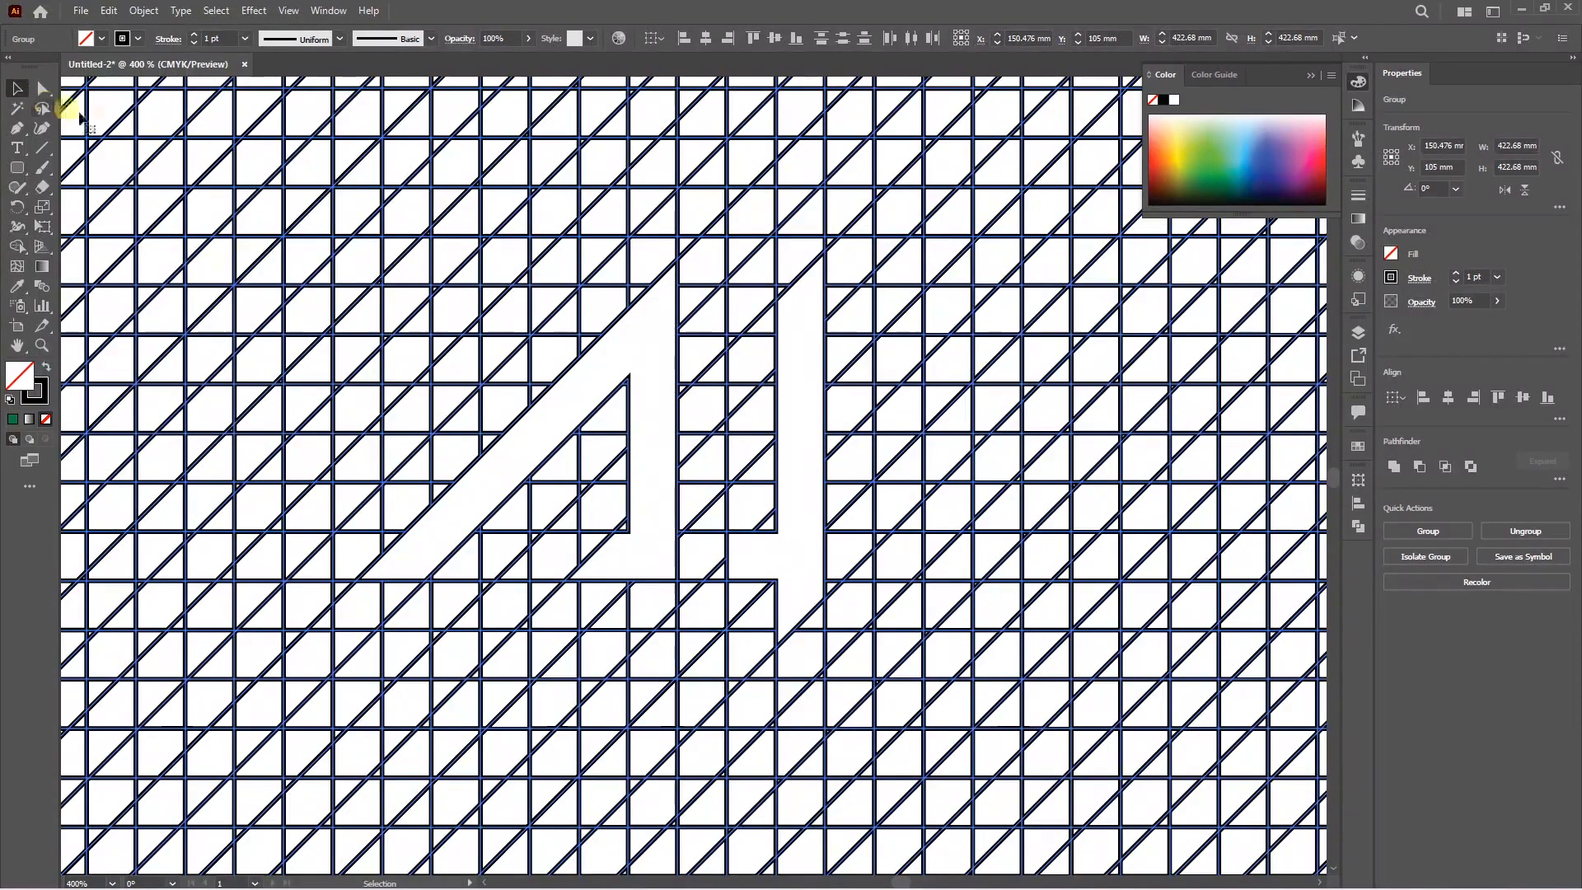
scroll(610, 371, "down", 2)
key("ctrl+a")
scroll(646, 436, "down", 1)
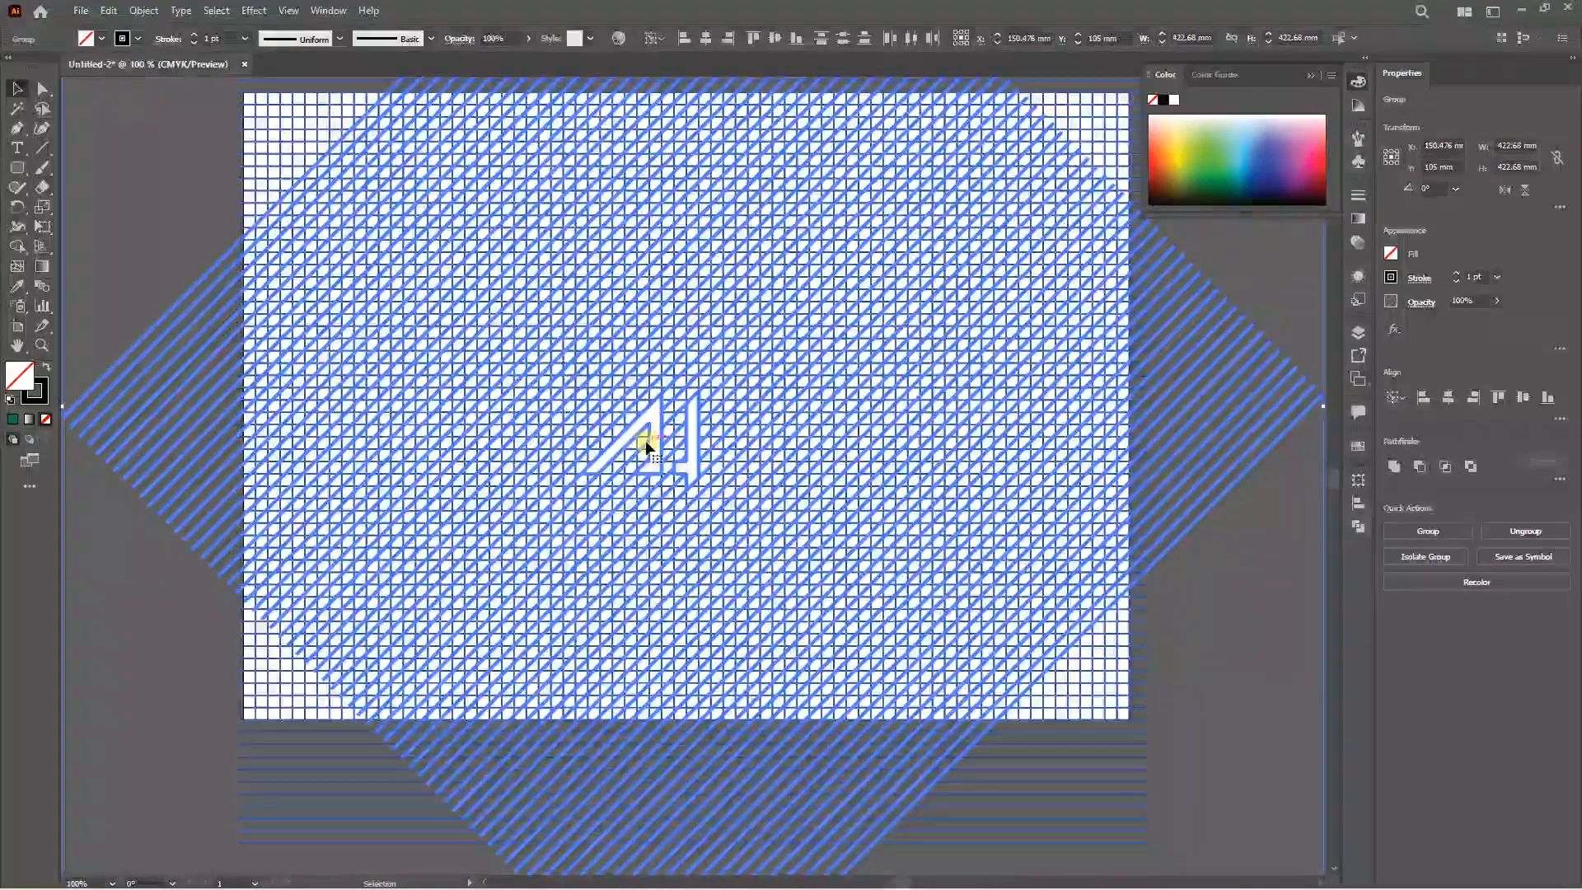
key("ctrl+shift+g")
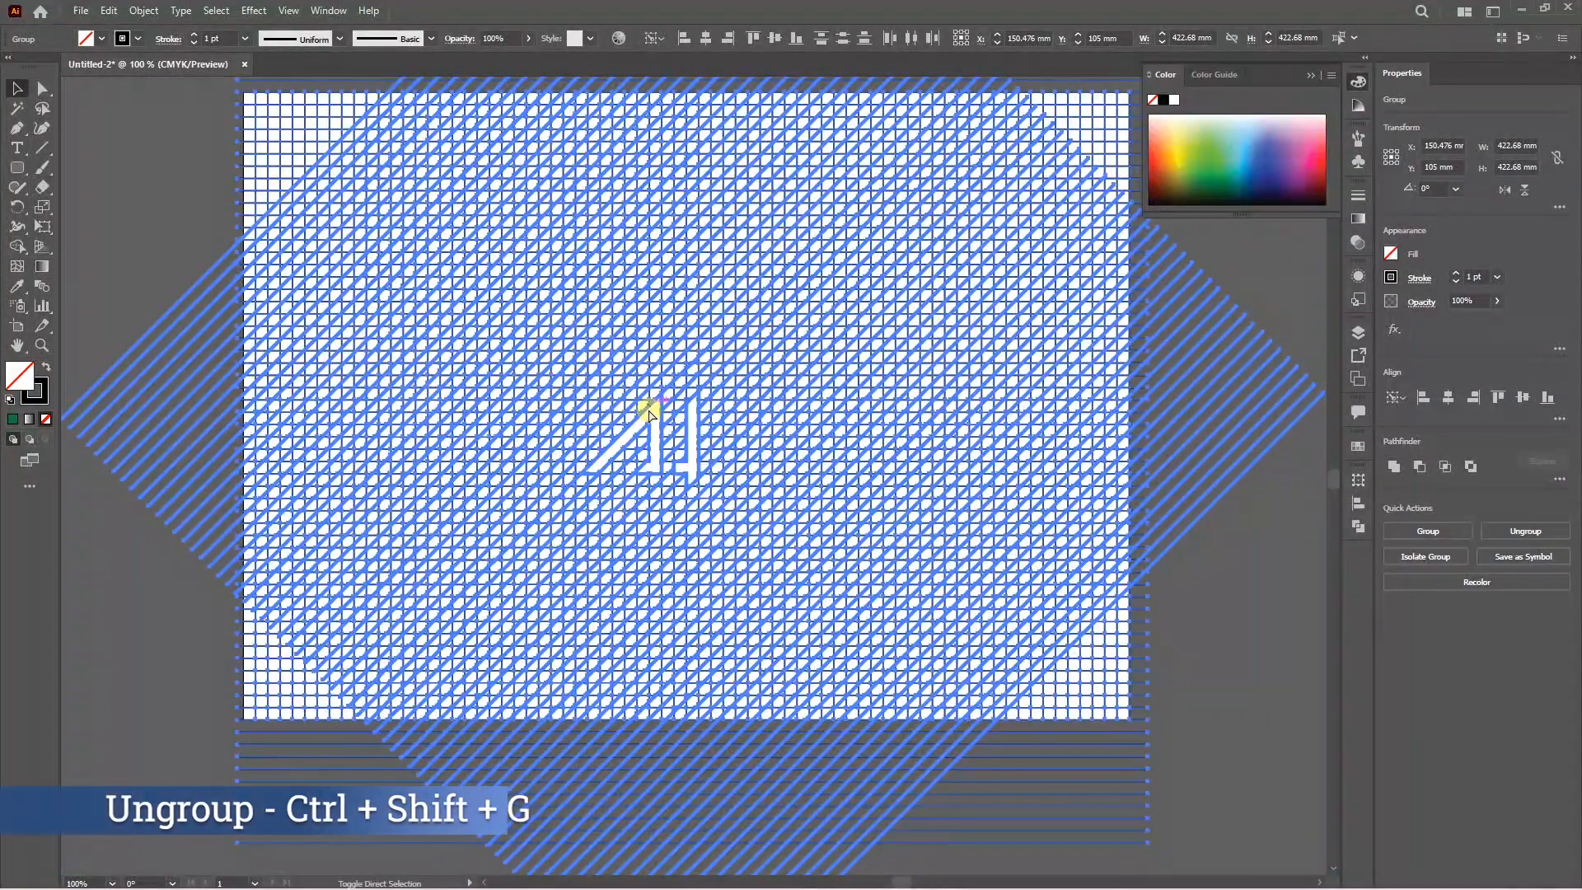
left_click(120, 629)
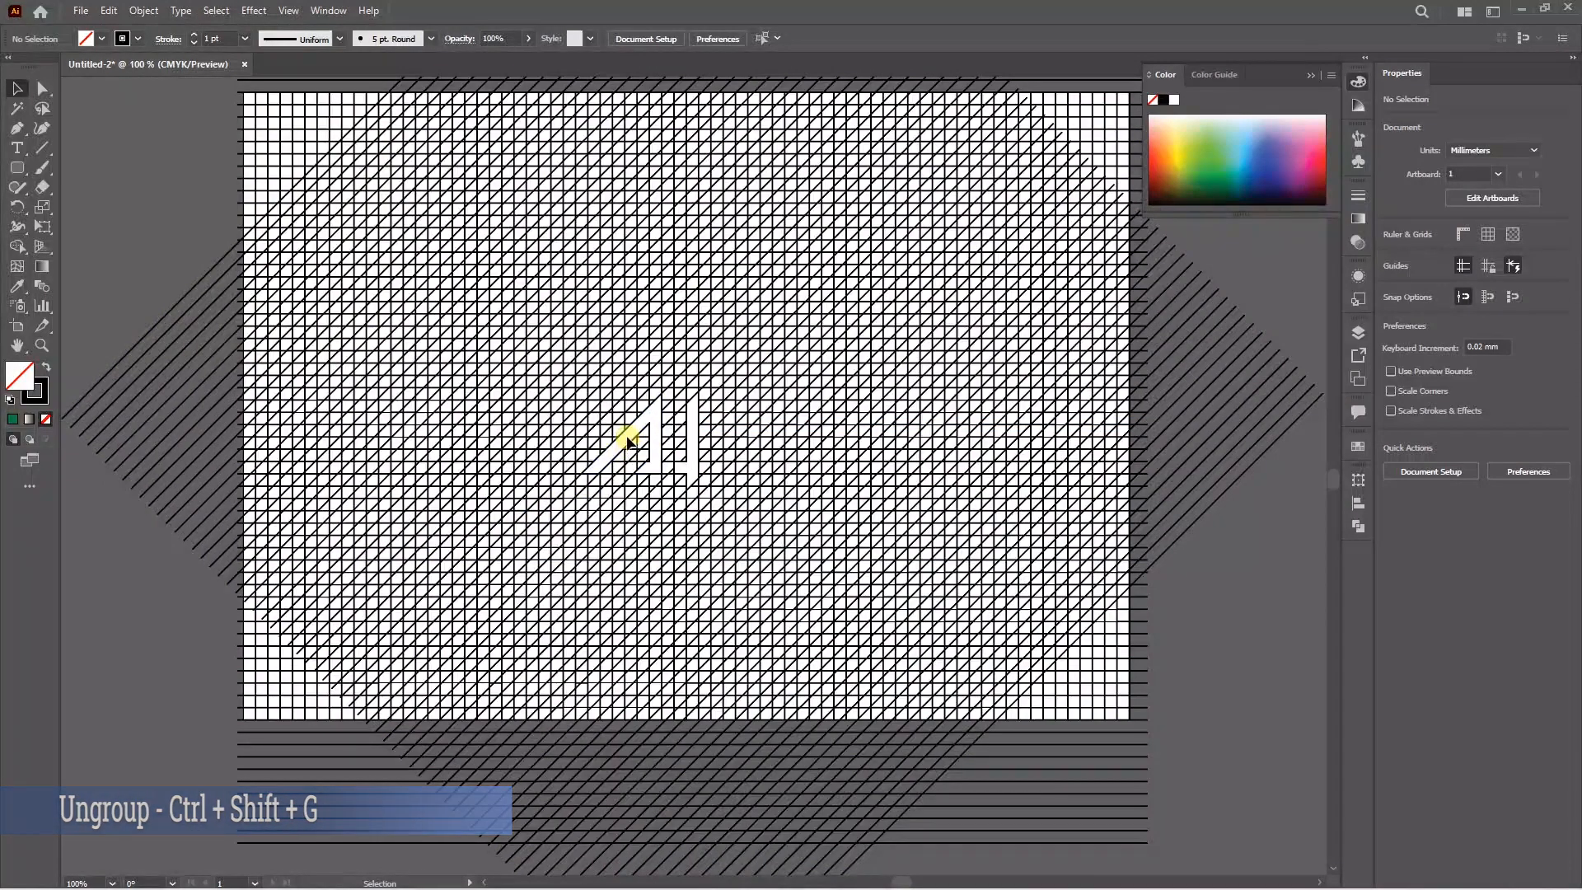
Step: Lock the two built letter shapes and delete all the remaining grid lines
left_click(628, 446)
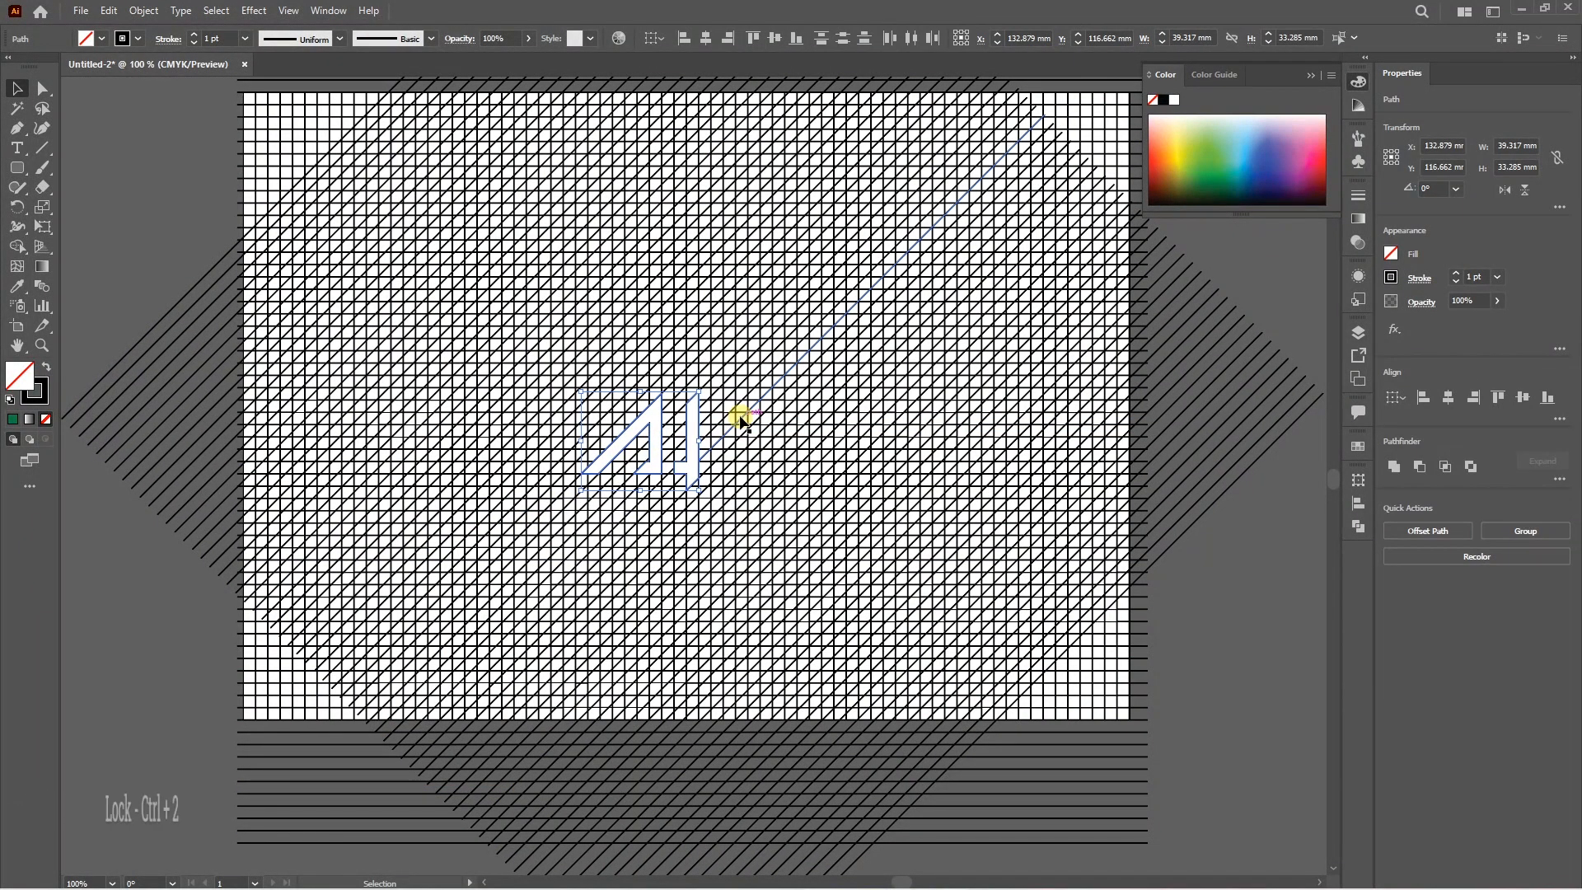
key("ctrl+2")
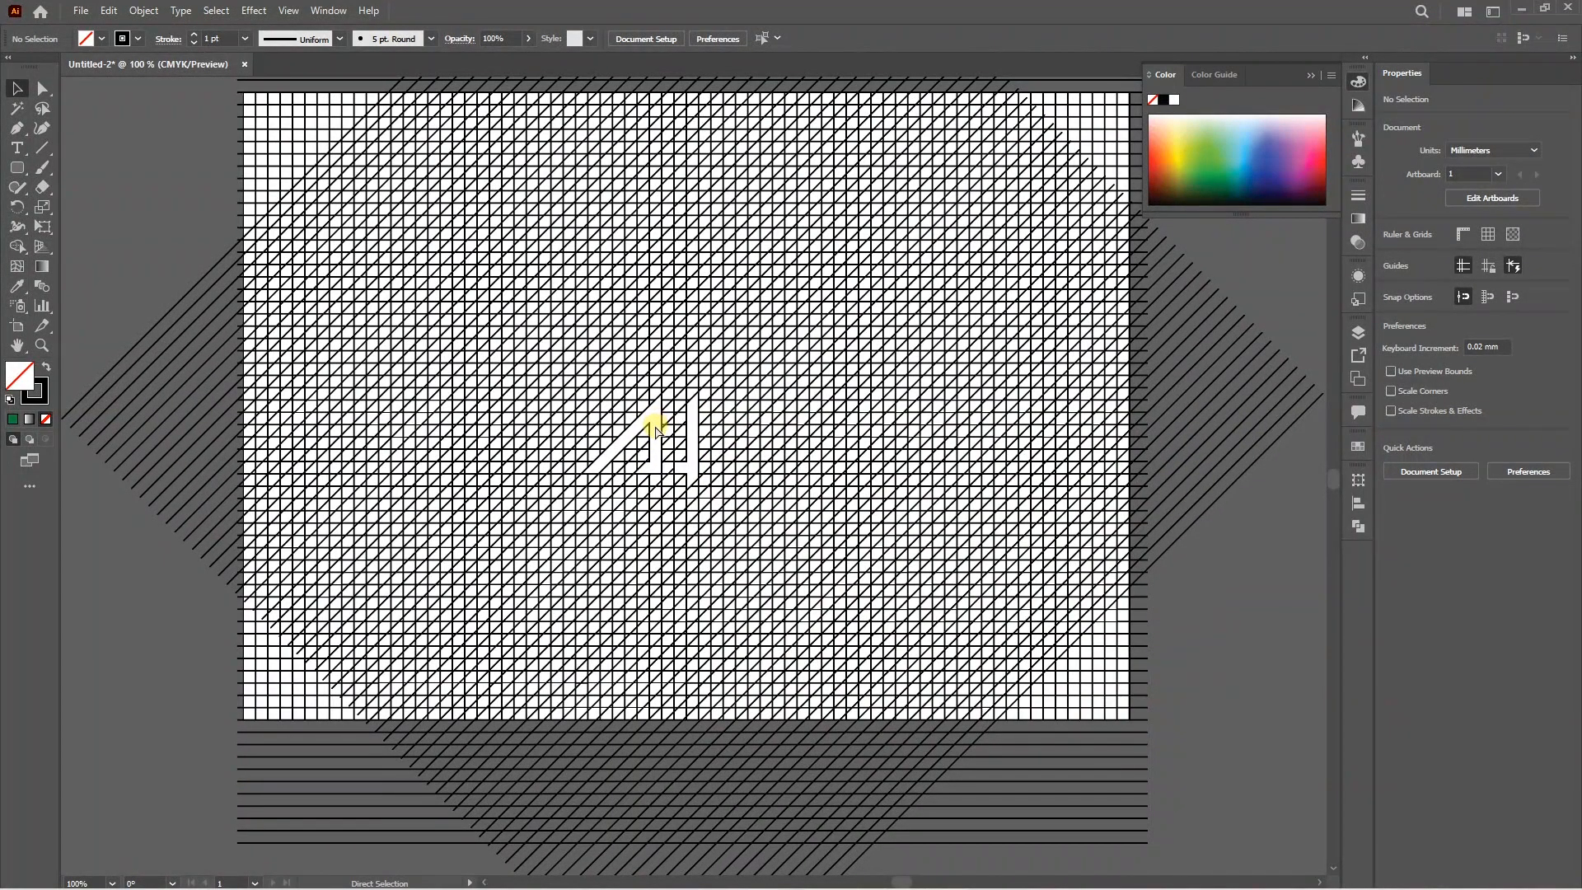
key("ctrl+a")
key("Delete")
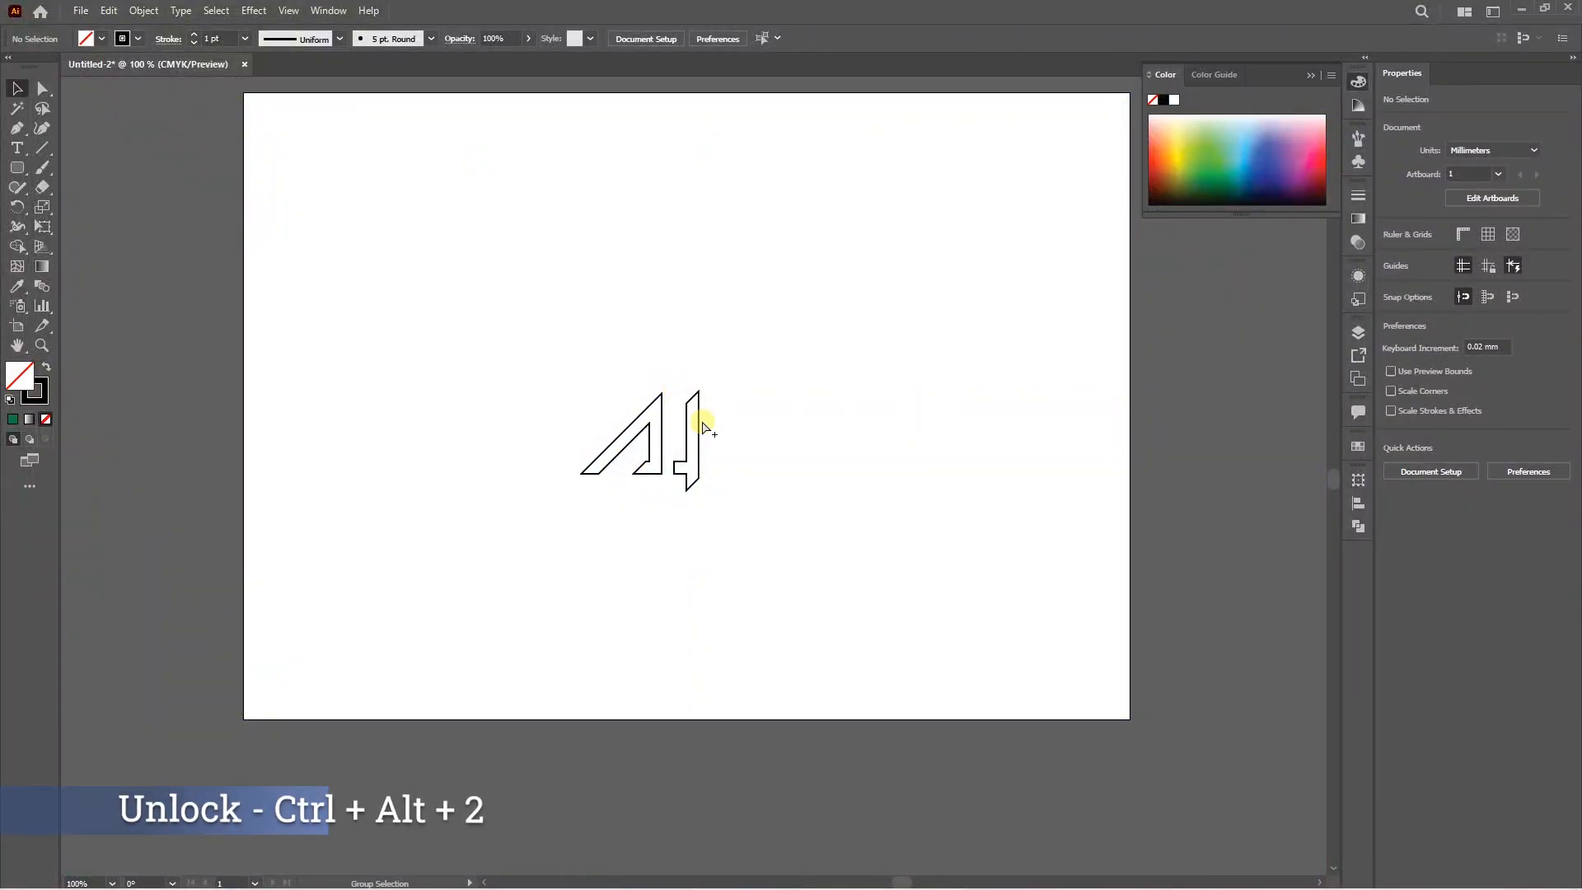
Step: Unlock the two letter shapes and nudge the narrow bar closer to the letter A
key("ctrl+alt+2")
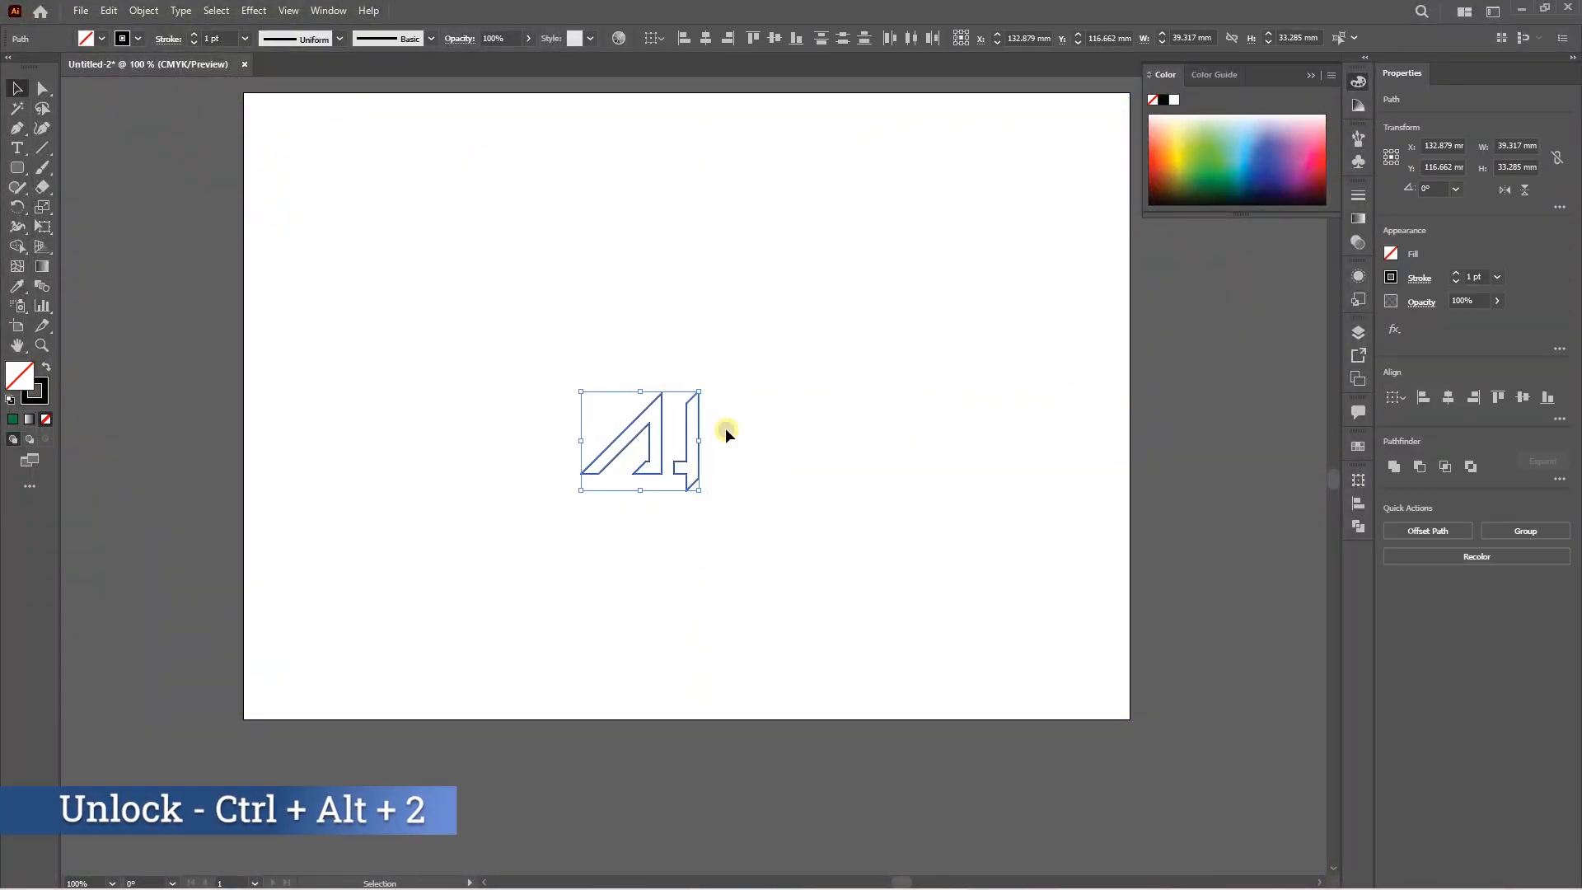
left_click(726, 434)
scroll(685, 453, "up", 3)
left_click(686, 463)
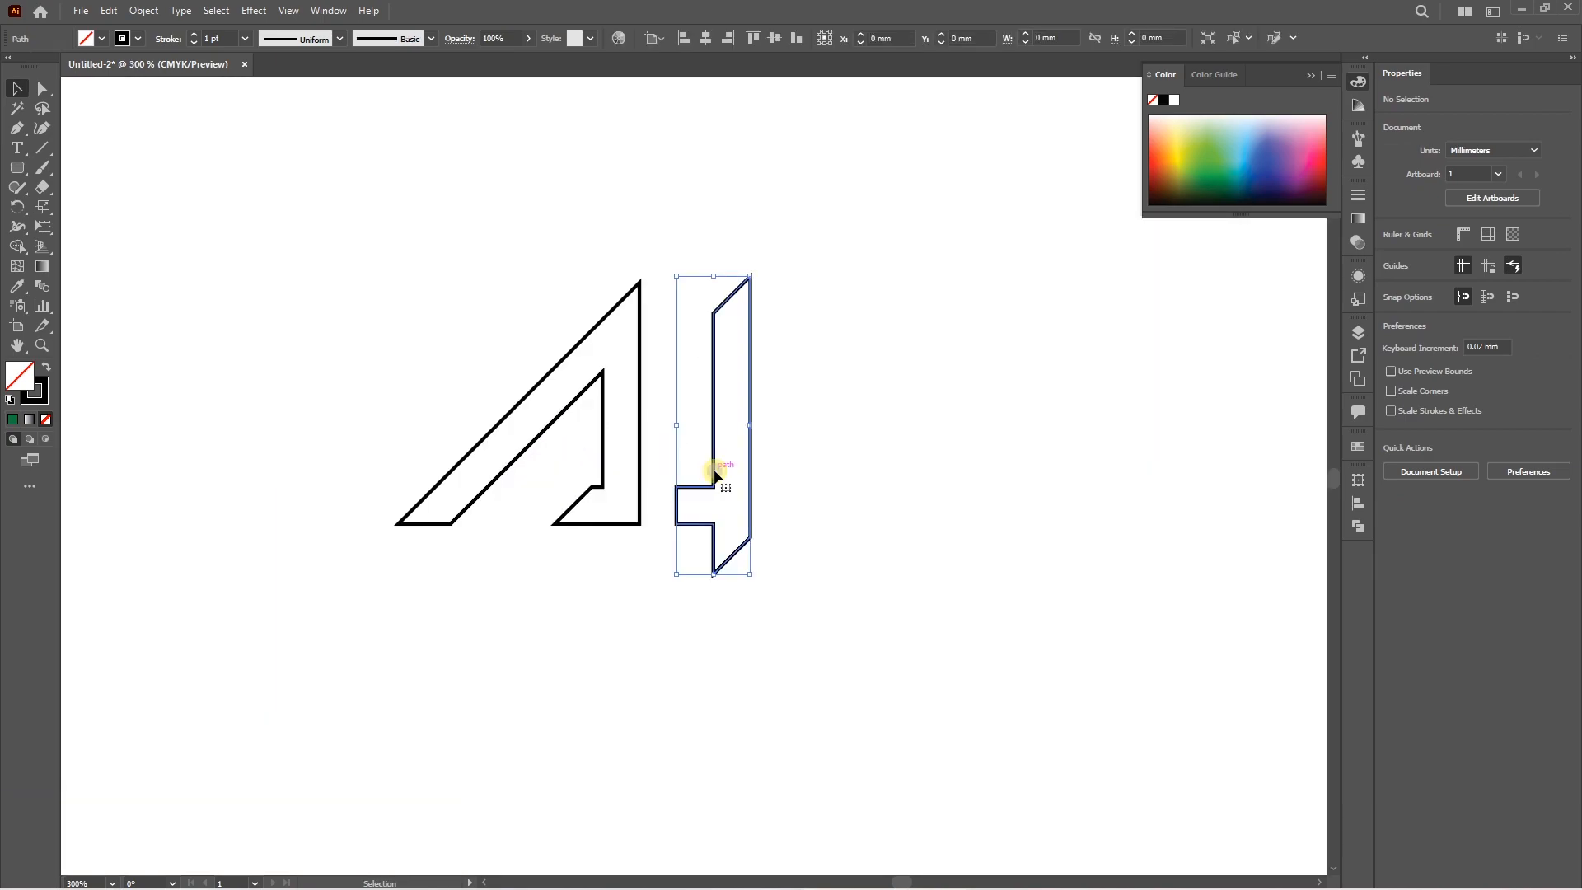
scroll(686, 462, "up", 3)
key("Left")
key("Left")
key("Left")
key("Left")
key("Left")
key("Left")
key("Left")
key("Left")
key("Left")
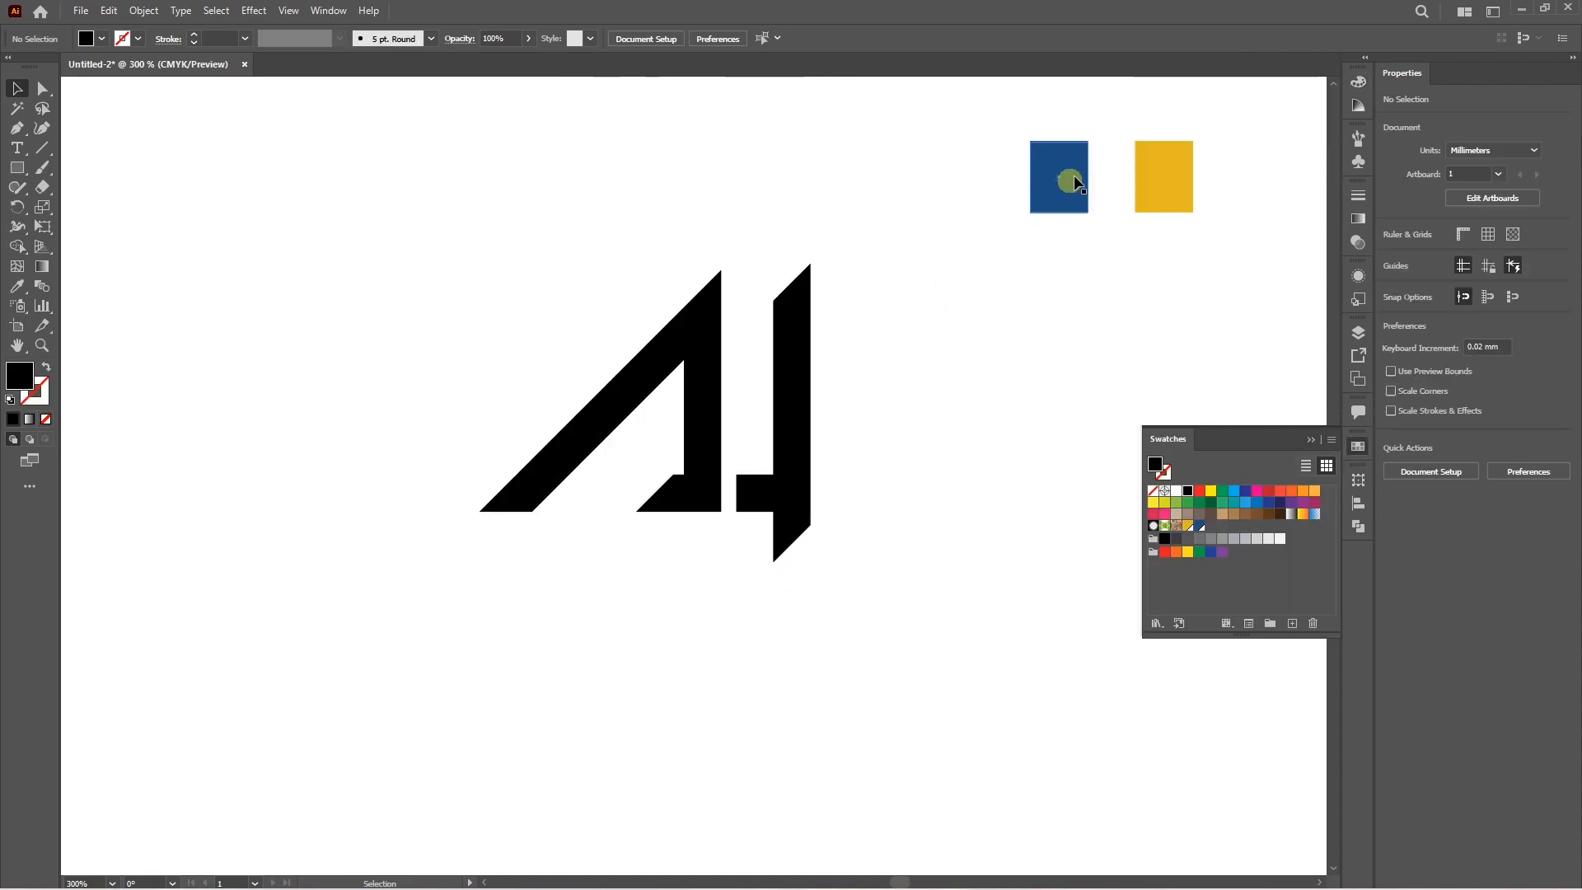
Step: Color the letter A with the blue sample rectangle's fill and the narrow bar with the yellow one's
left_click(688, 335)
key("i")
left_click(1059, 176)
left_click(791, 378)
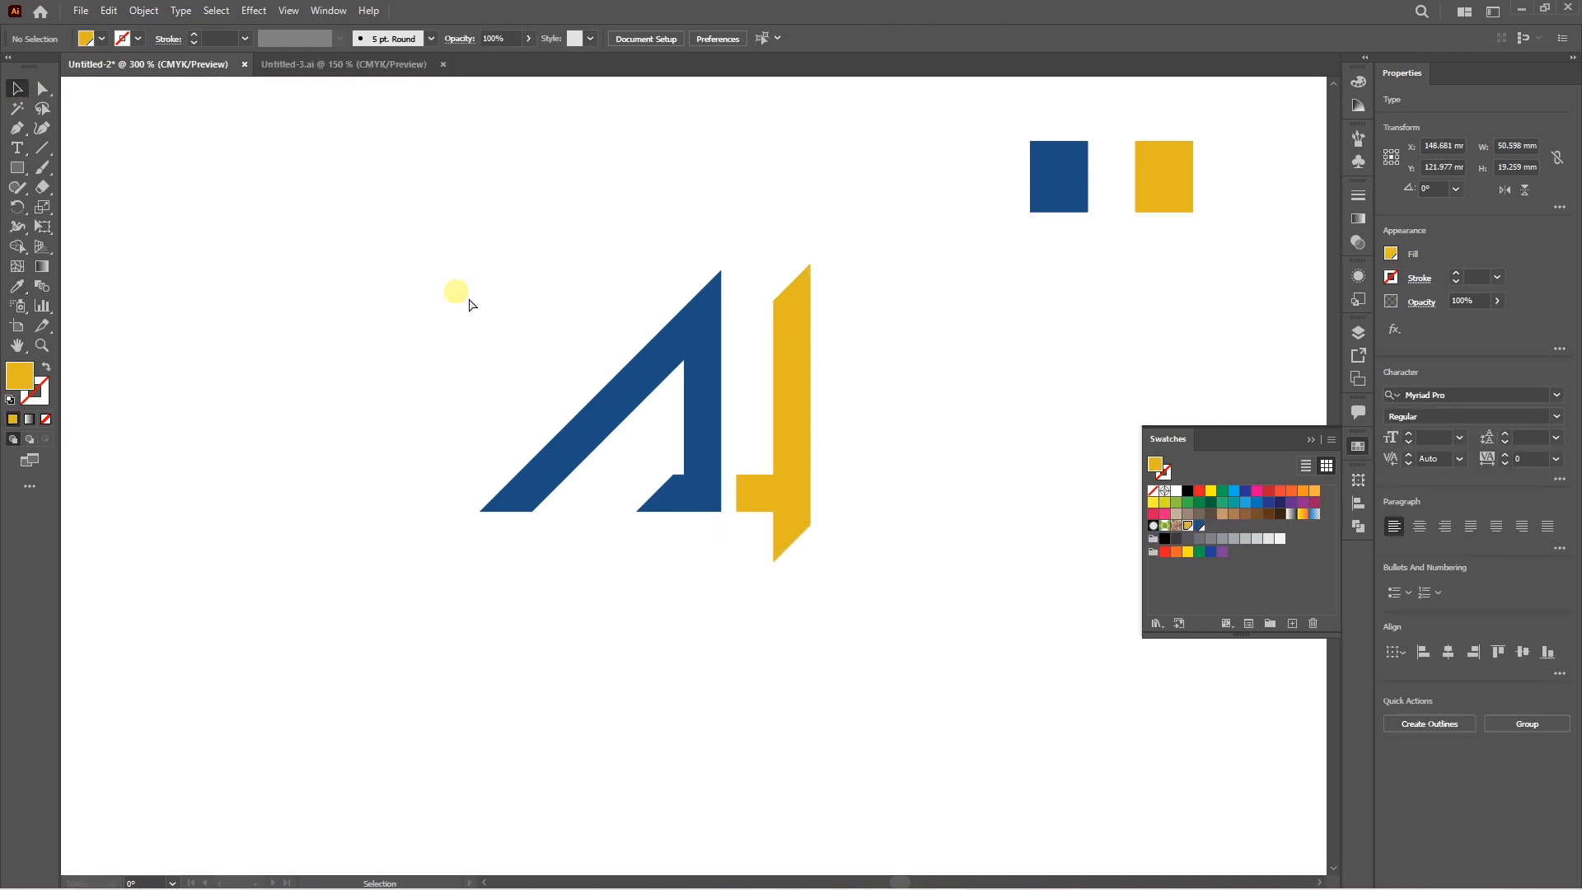
Step: Place the ADOBE TAMIZHA text beneath the letter mark and scale it down to about the mark's width
left_click(573, 455)
left_click_drag(572, 455, 576, 575)
left_click_drag(911, 678, 821, 646)
left_click(937, 649)
left_click(812, 629)
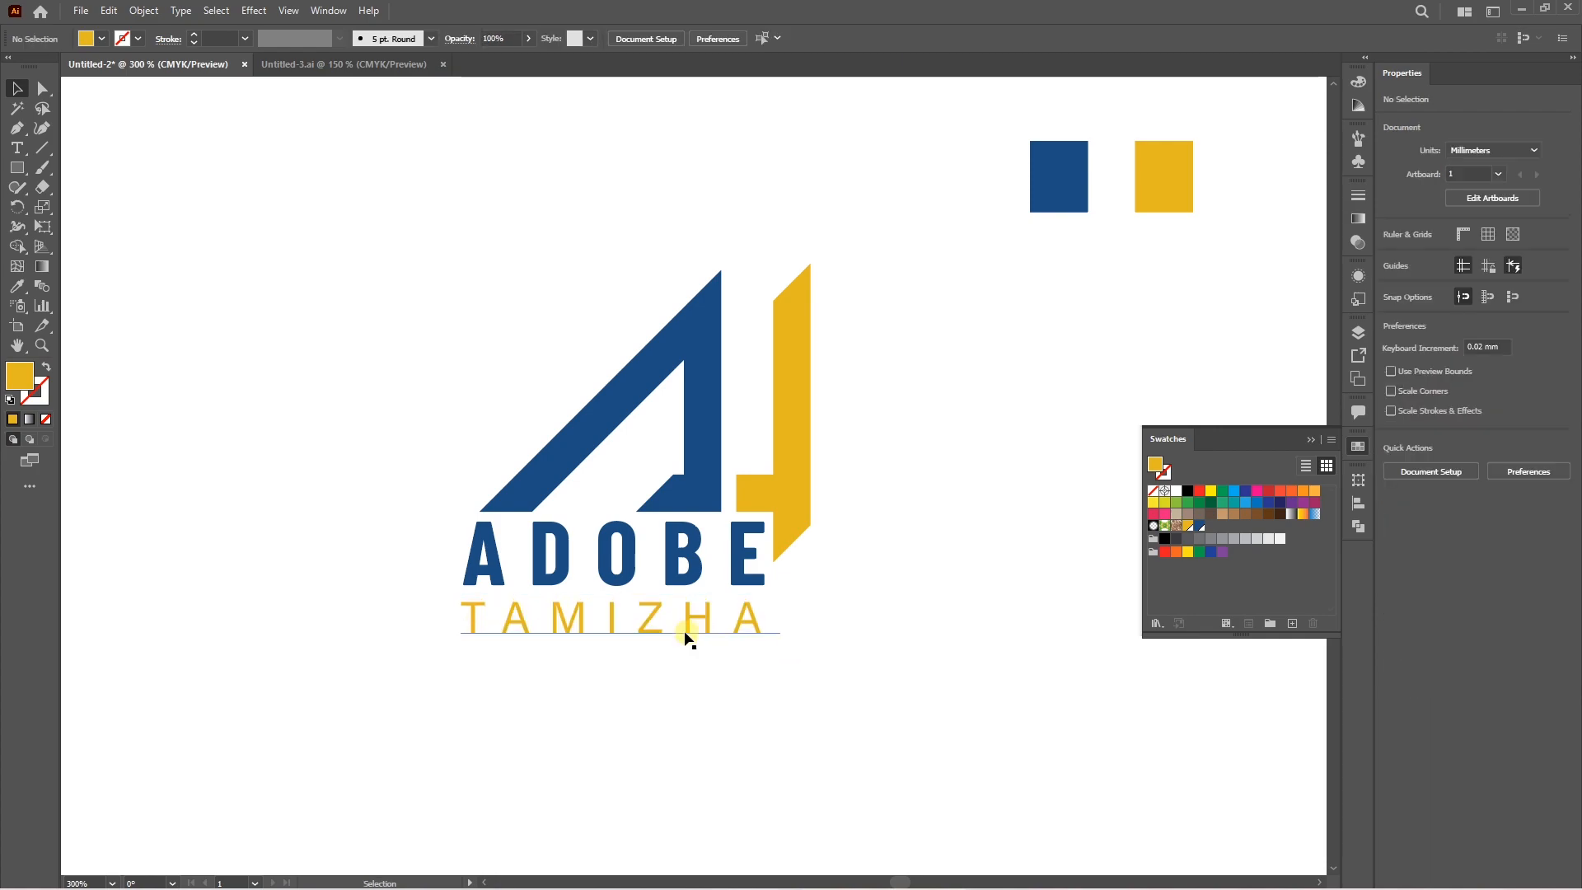
Step: Send the light grey rounded square to the back and position it behind the logo
key("ctrl+minus")
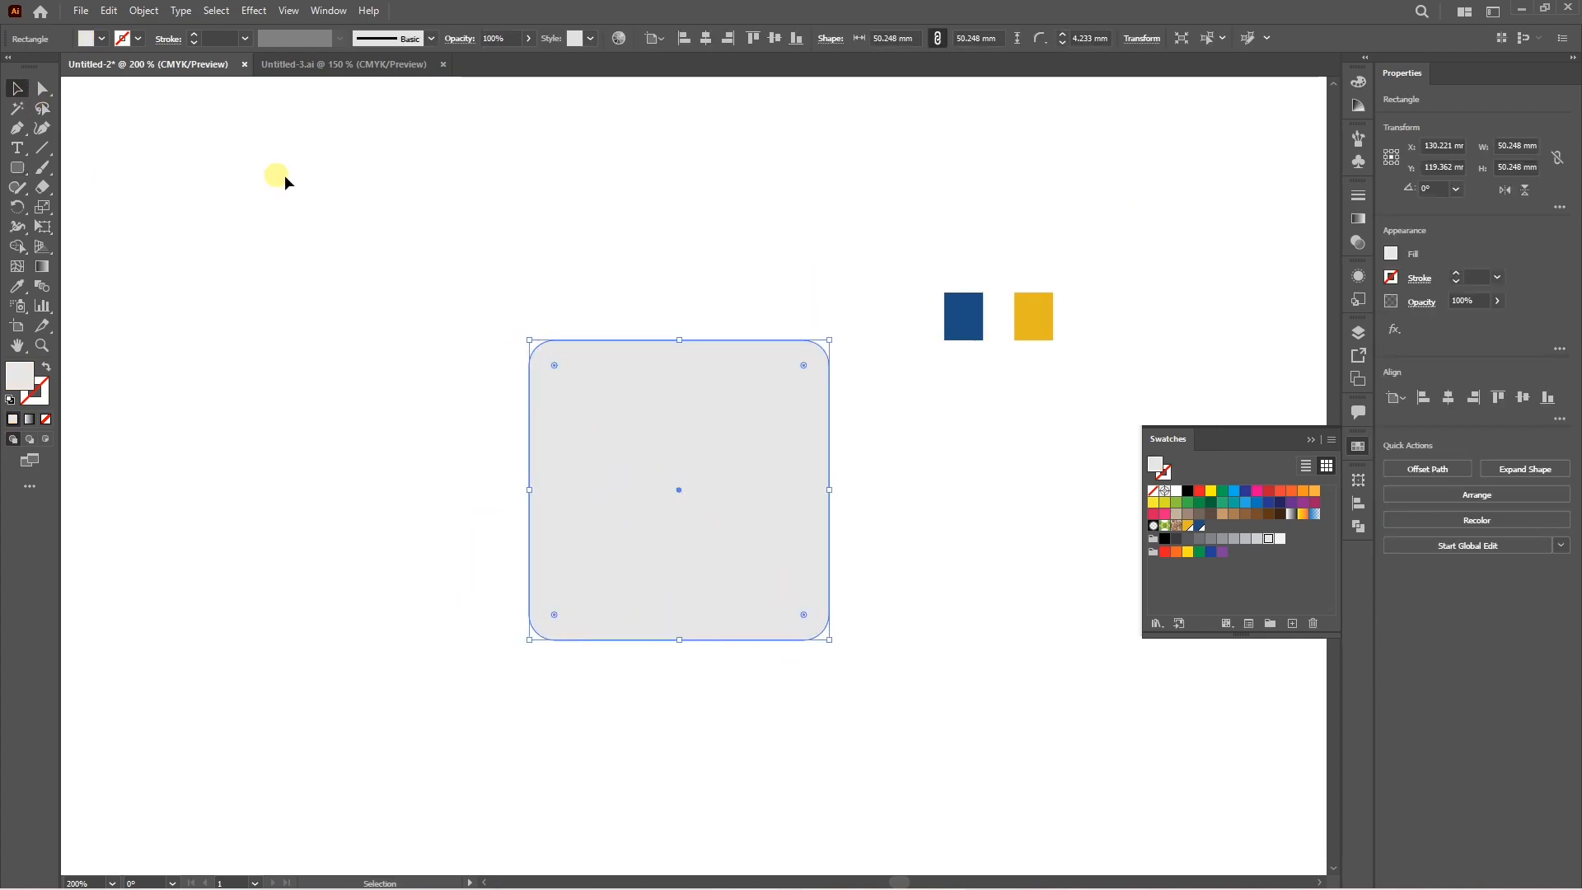
key("ctrl+shift+bracketleft")
left_click_drag(591, 373, 596, 385)
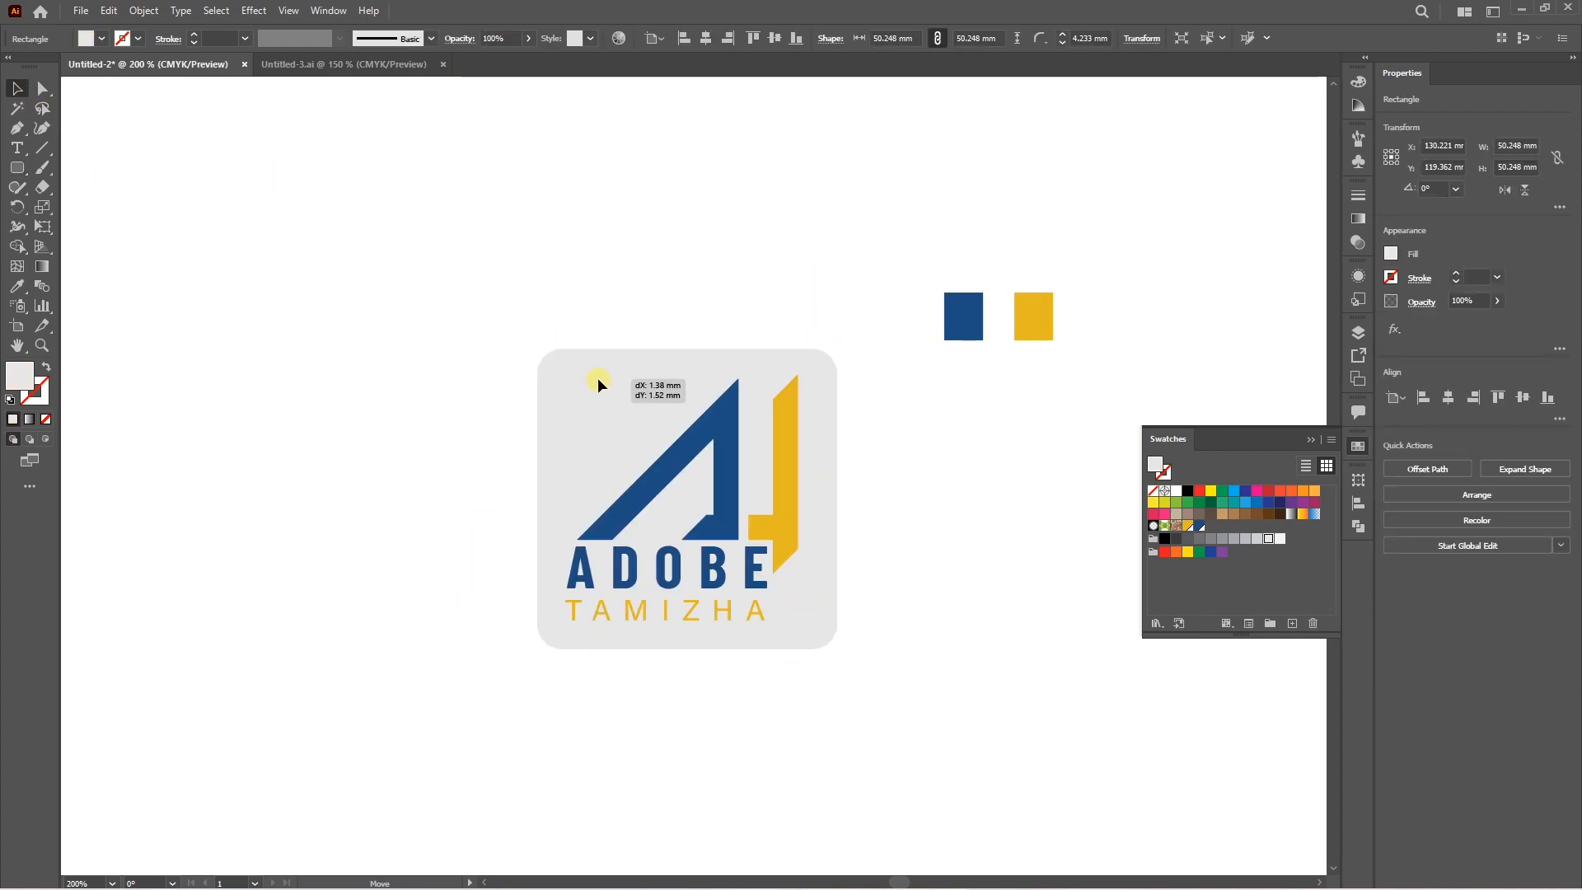
Step: Center the logo artwork and the rounded background square on each other
left_click_drag(915, 545, 812, 593)
left_click(1357, 503)
left_click(1187, 517)
left_click(1296, 517)
left_click(1039, 510)
left_click(1311, 474)
Step: Give the rounded square a stroke in the blue sample rectangle's color and keep a light grey fill
left_click(816, 461)
left_click(1357, 82)
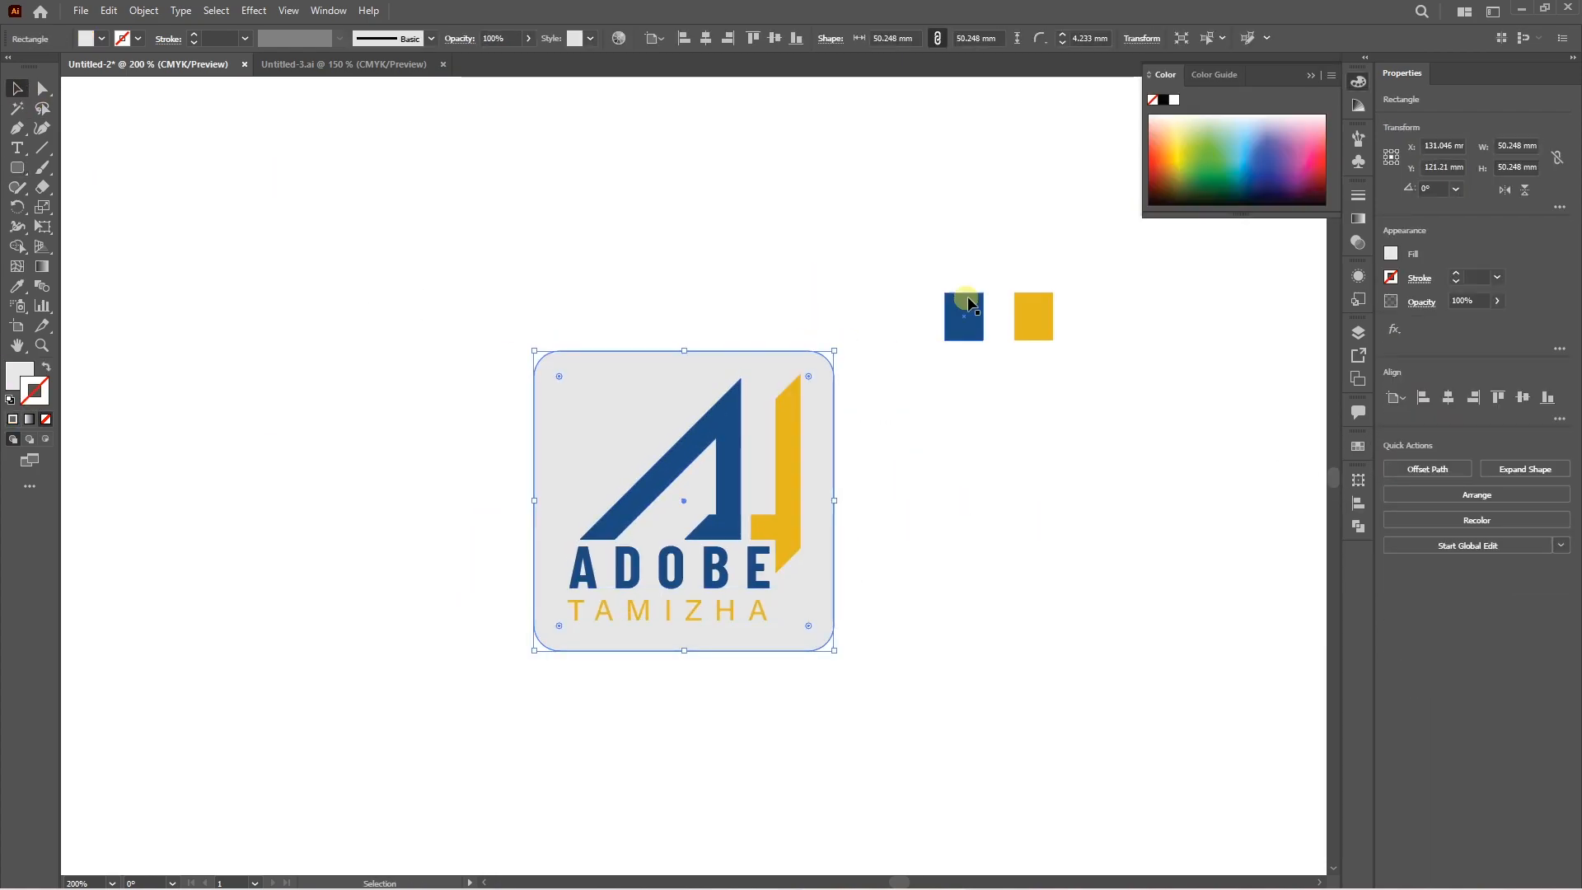
key("i")
left_click(963, 317)
left_click(46, 366)
left_click(1358, 445)
left_click(1280, 538)
left_click(543, 334)
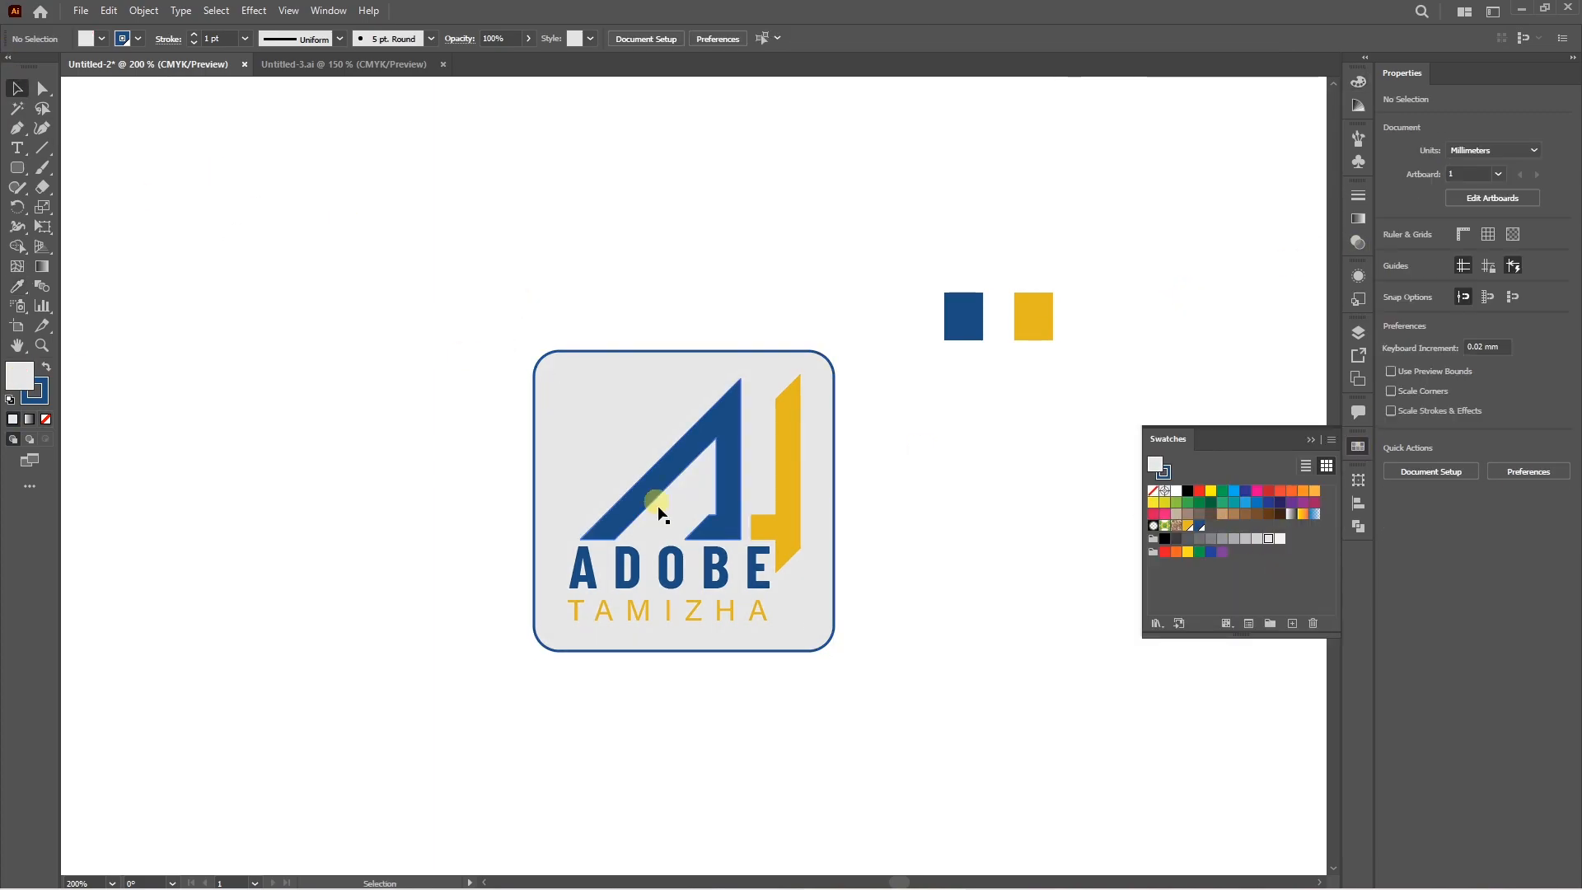